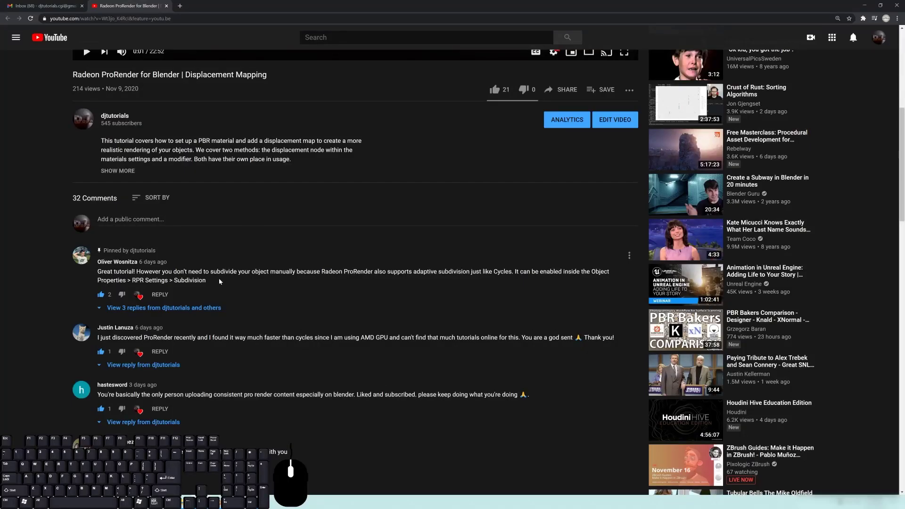
# Reread the pinned YouTube comment on adaptive subdivision, then minimize the browser to reveal Blender.
pyautogui.moveTo(220, 281); pyautogui.dragTo(137, 271)
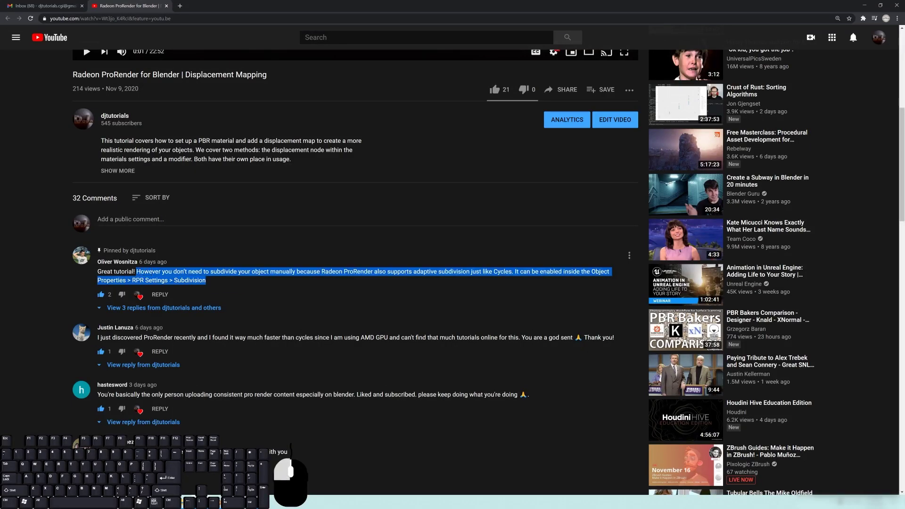
pyautogui.click(266, 283)
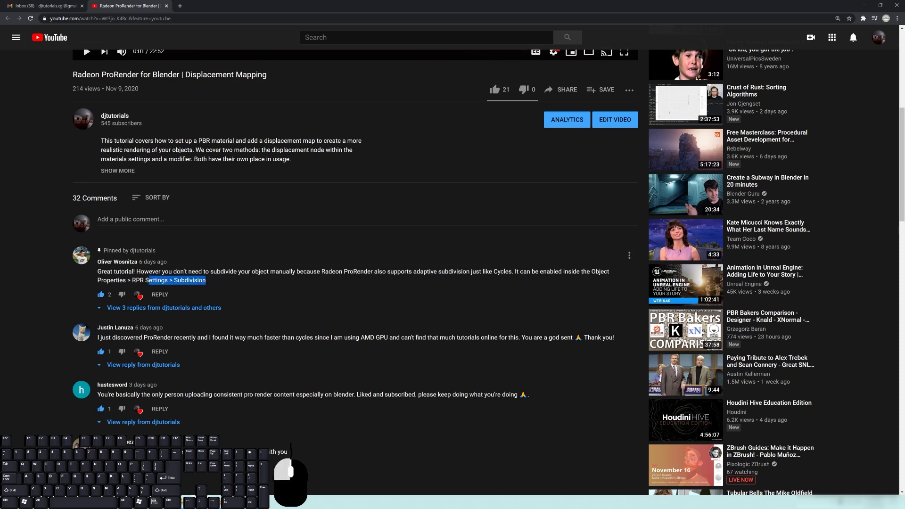
pyautogui.tripleClick(220, 285)
pyautogui.click(230, 287)
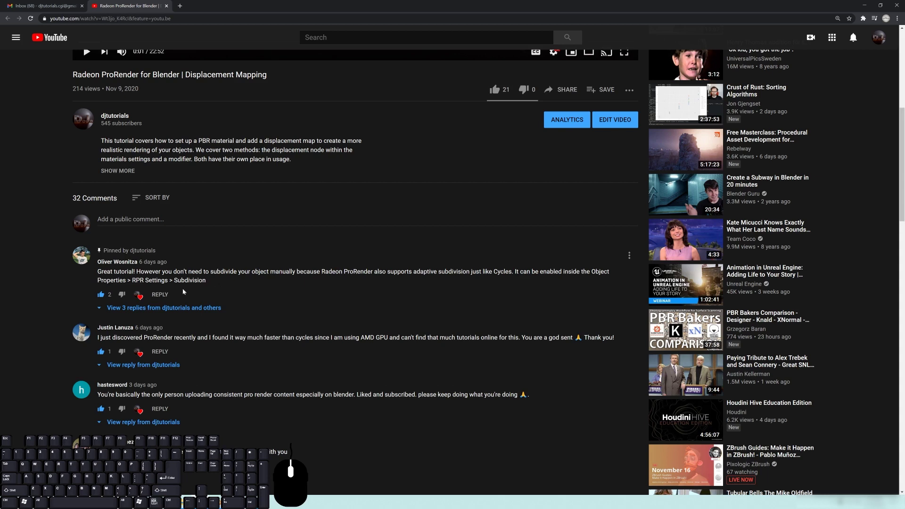
pyautogui.moveTo(208, 285); pyautogui.dragTo(188, 281)
pyautogui.click(207, 281)
pyautogui.moveTo(156, 250); pyautogui.dragTo(207, 280)
pyautogui.click(104, 272)
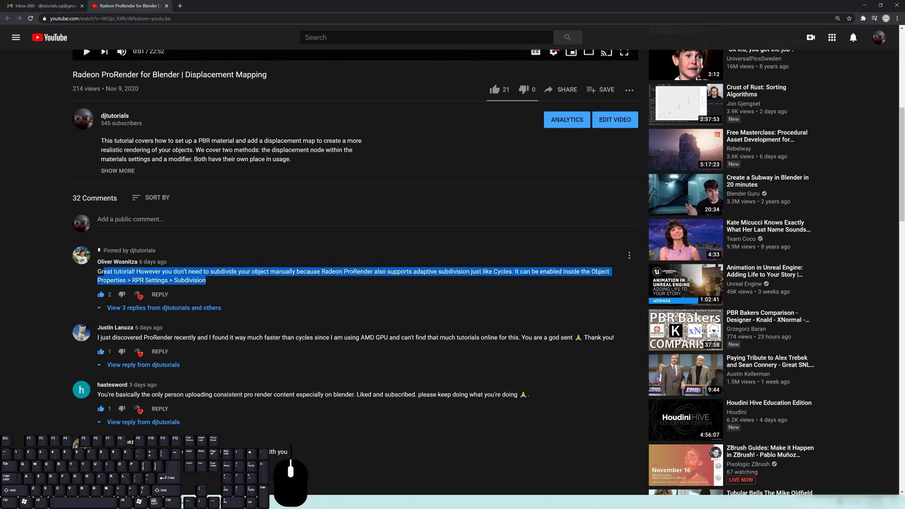
pyautogui.click(230, 282)
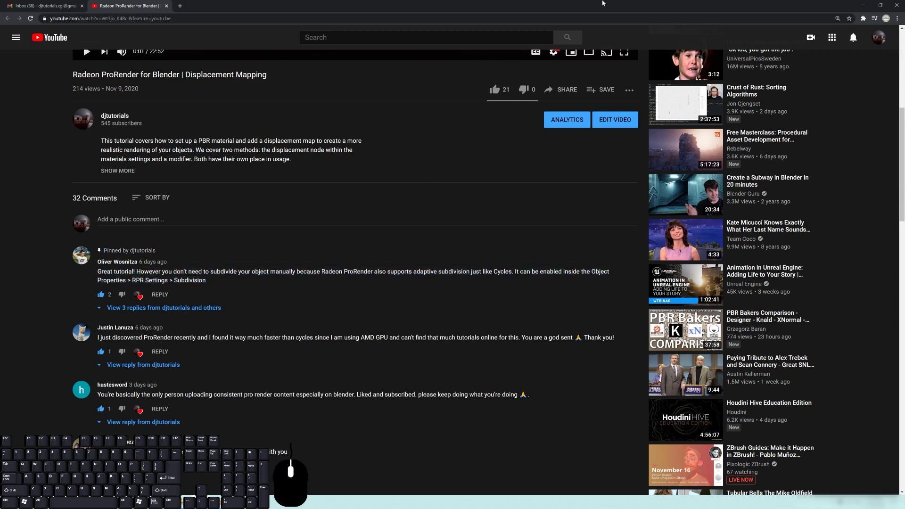
pyautogui.click(864, 5)
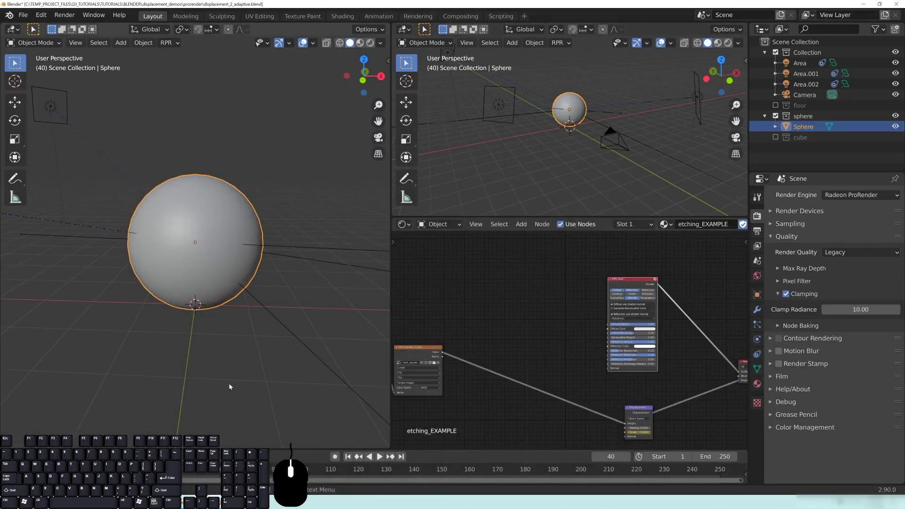
# In Preferences > Add-ons, filter by 'prore' and expand Radeon ProRender to show version 2.5.30.
pyautogui.click(41, 14)
pyautogui.click(95, 168)
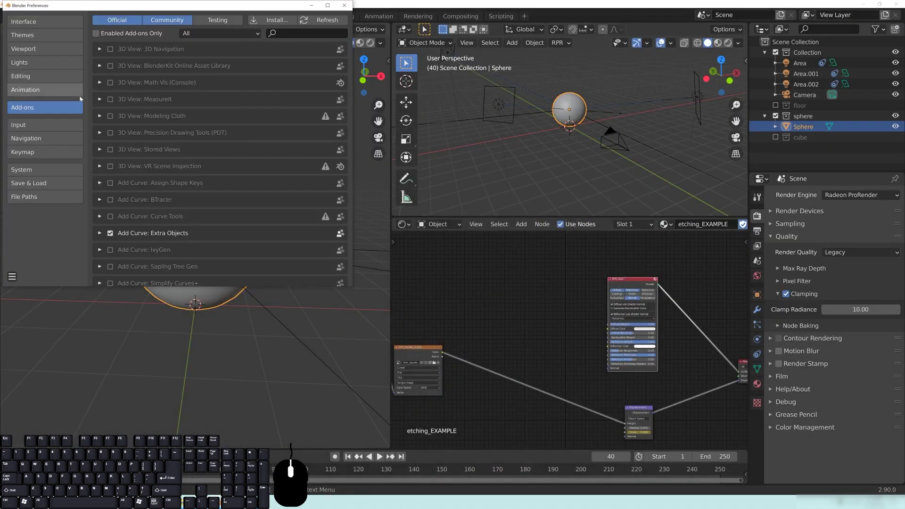
pyautogui.click(300, 31)
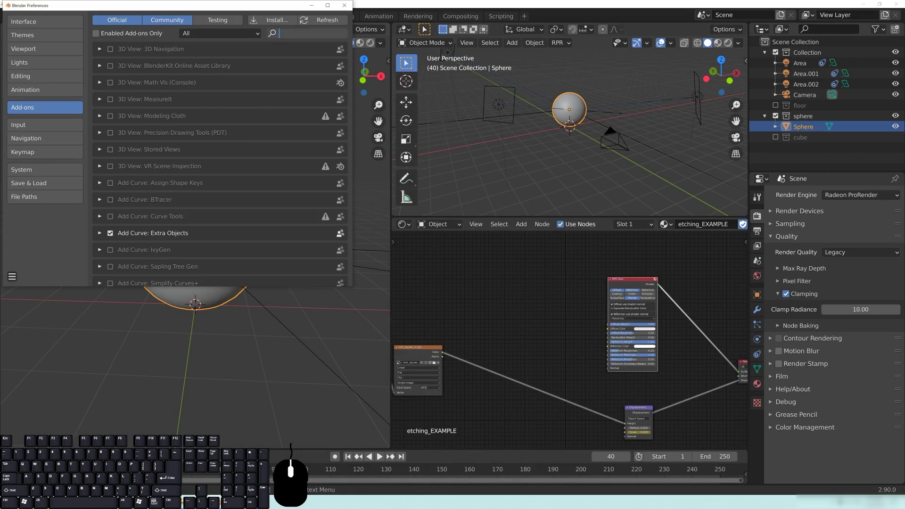
pyautogui.write('prore')
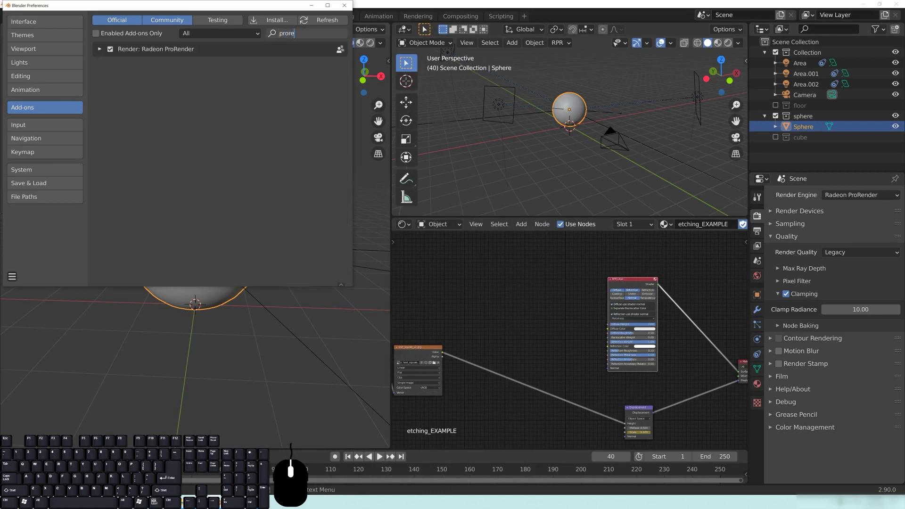
pyautogui.click(100, 49)
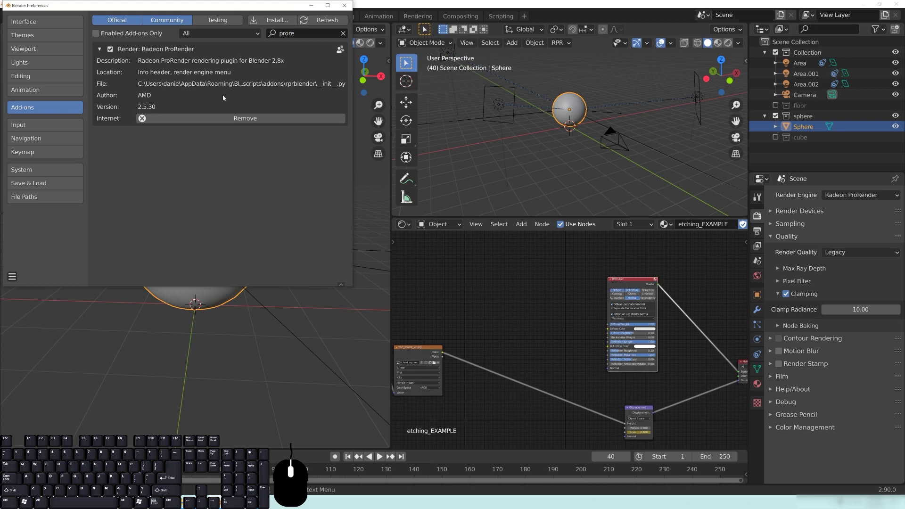
pyautogui.moveTo(199, 10); pyautogui.dragTo(281, 56)
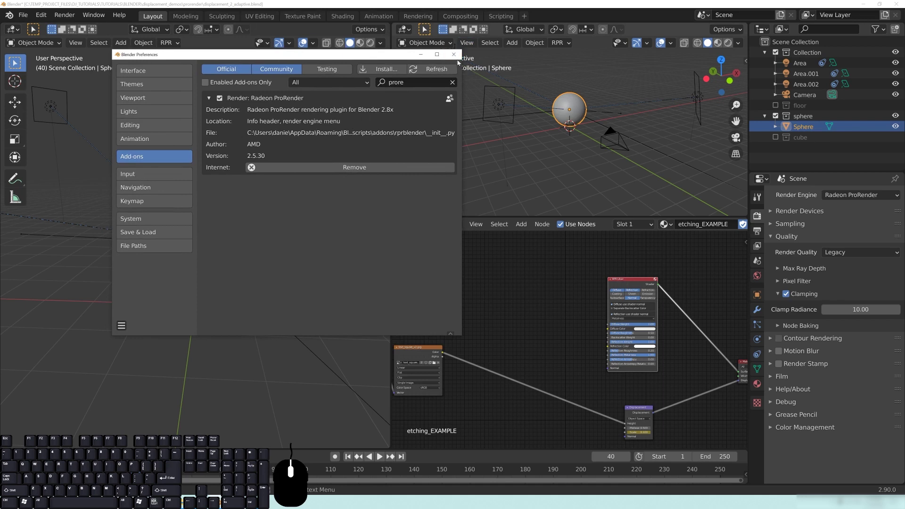
# Close the Preferences window and review the viewport ProRender render quality options.
pyautogui.click(456, 57)
pyautogui.click(166, 43)
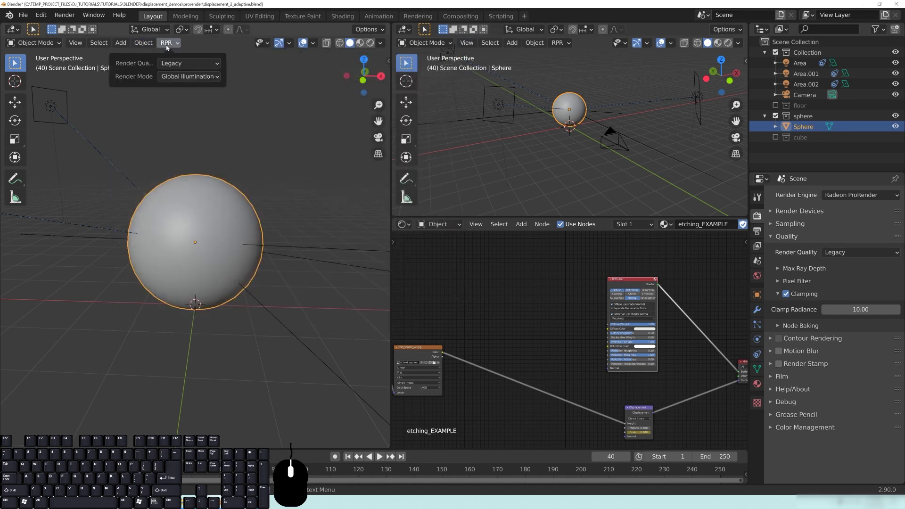
pyautogui.click(184, 66)
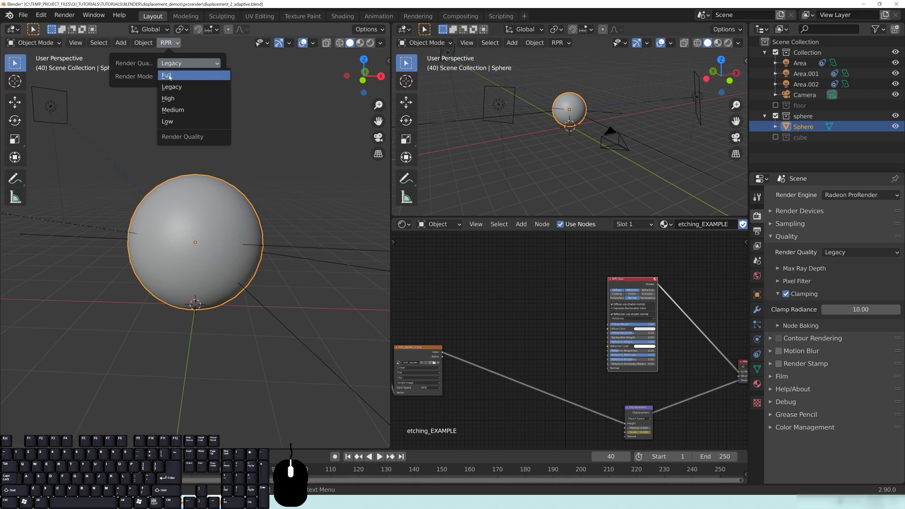
pyautogui.moveTo(273, 288); pyautogui.dragTo(207, 257, button='middle')
# Reselect Legacy as the viewport ProRender render quality.
pyautogui.click(167, 43)
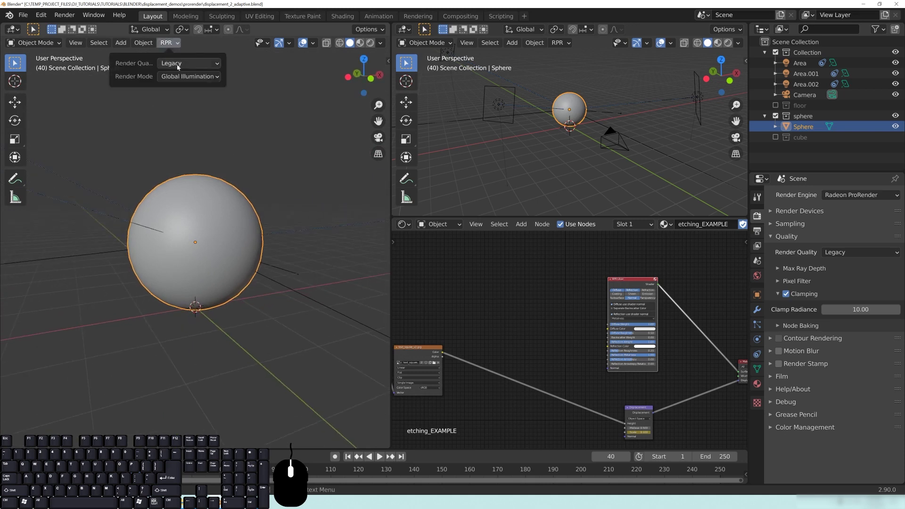
pyautogui.click(191, 63)
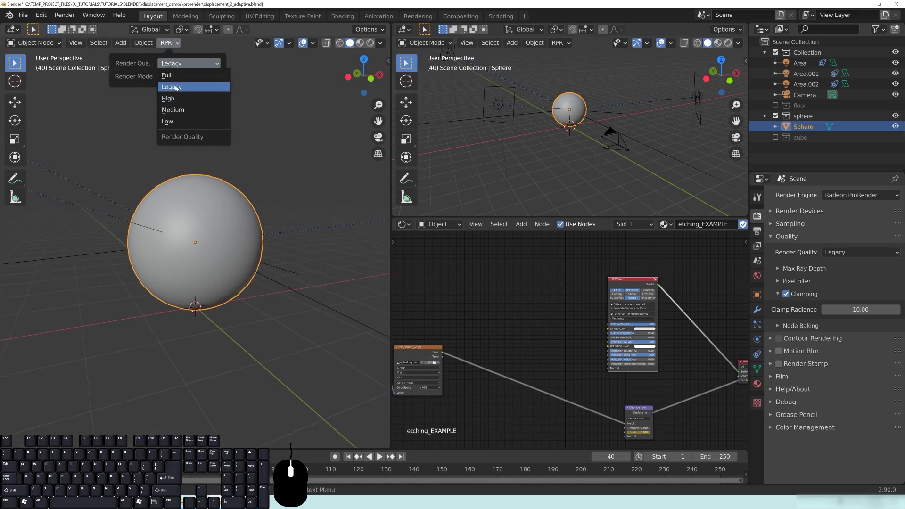
pyautogui.click(171, 89)
pyautogui.click(170, 64)
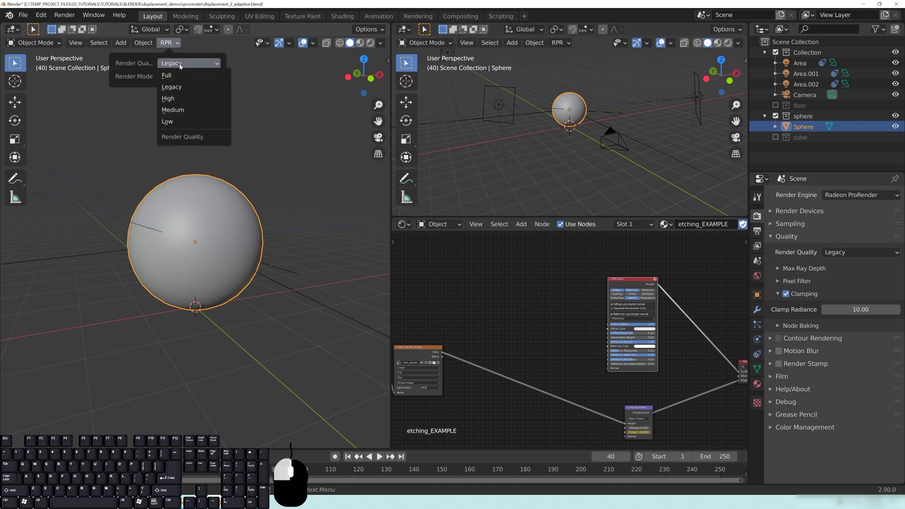
pyautogui.click(170, 87)
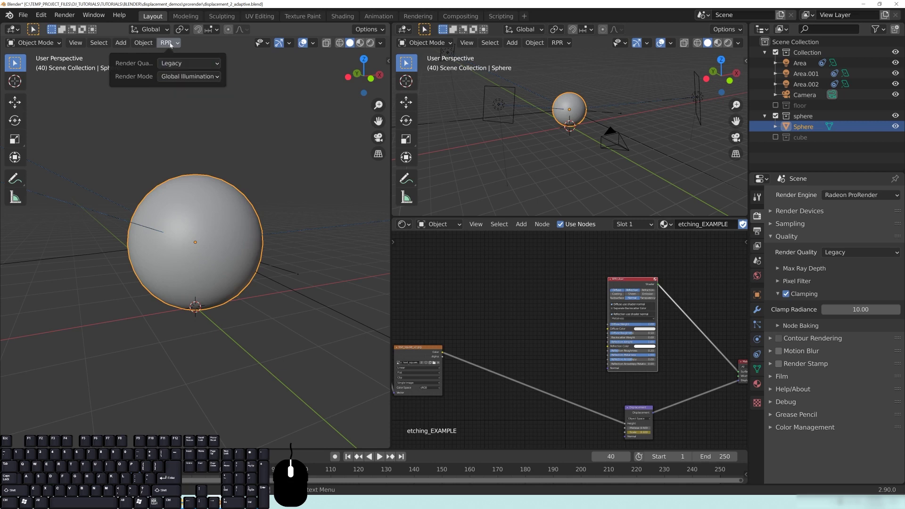
pyautogui.moveTo(222, 241); pyautogui.dragTo(244, 250, button='middle')
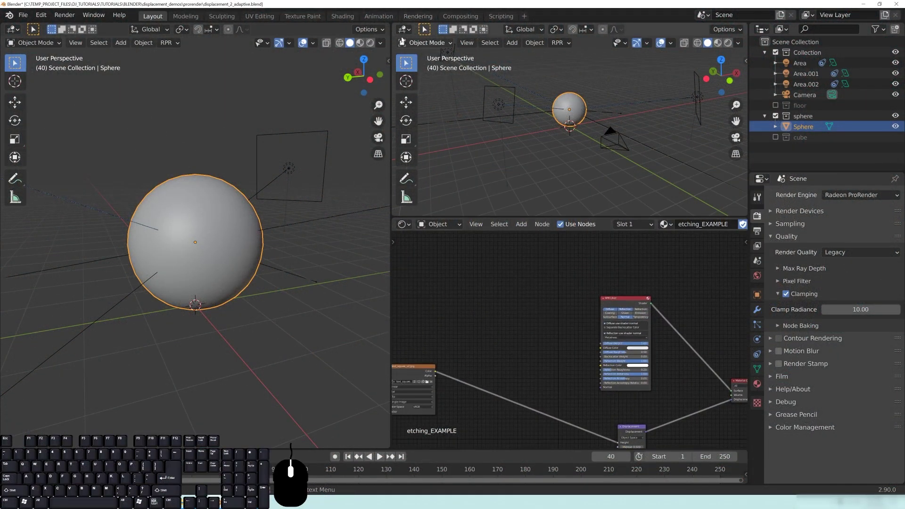
# Switch the top-right area to an Image Editor showing the D.J. texture.
pyautogui.click(403, 29)
pyautogui.click(429, 80)
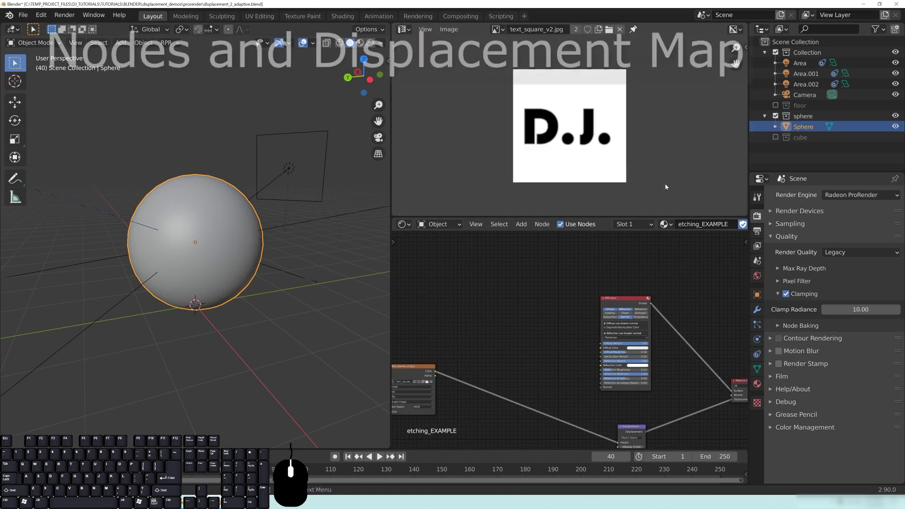
pyautogui.scroll(4, 587, 133)
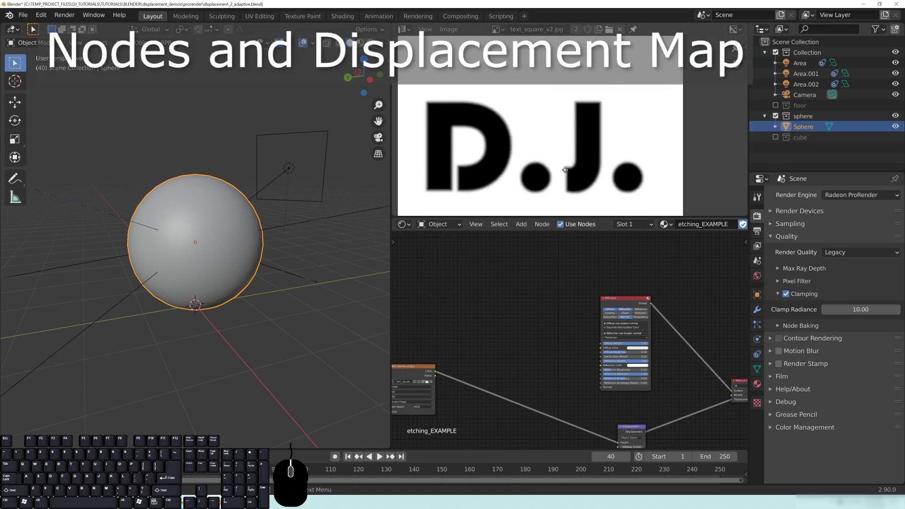
pyautogui.scroll(-1, 594, 157)
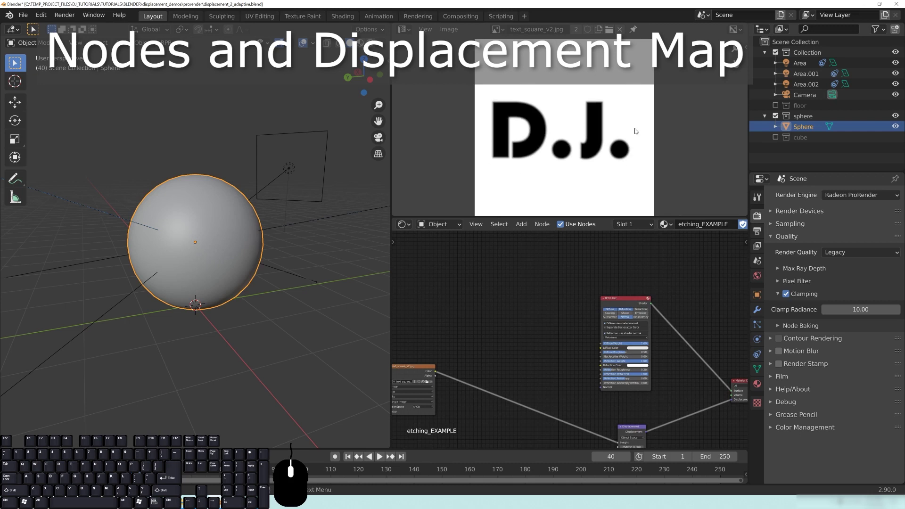
pyautogui.scroll(1, 636, 132)
pyautogui.moveTo(631, 168); pyautogui.dragTo(620, 165, button='middle')
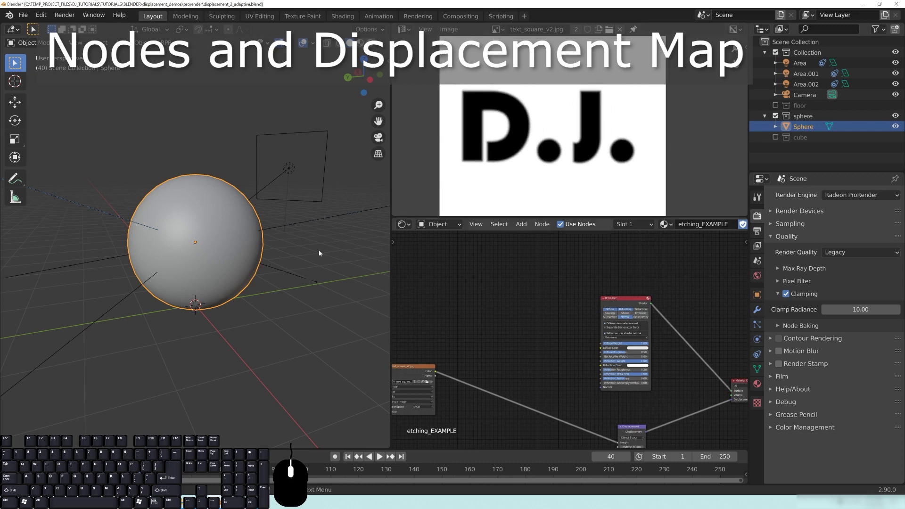
pyautogui.moveTo(233, 250); pyautogui.dragTo(241, 224, button='middle')
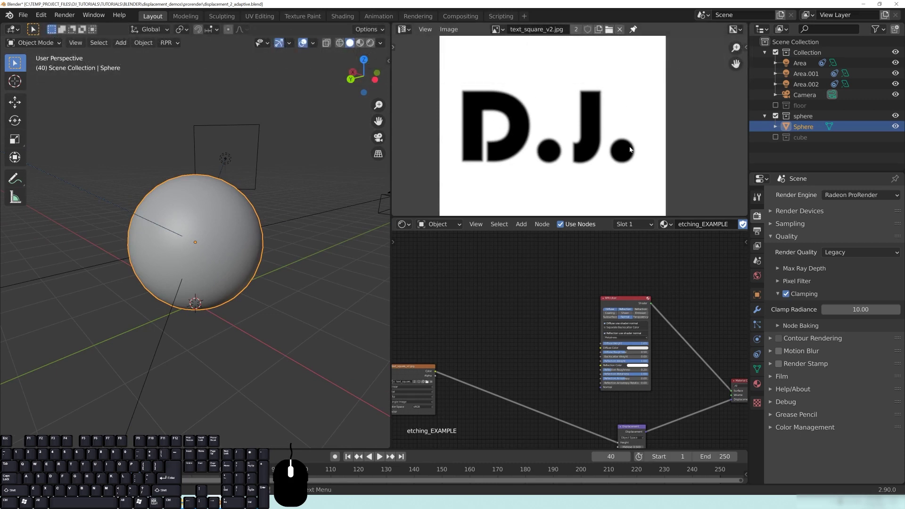
# Add a ColorRamp node to the etching_EXAMPLE material beside the image texture.
pyautogui.moveTo(439, 339); pyautogui.dragTo(515, 328, button='middle')
pyautogui.hotkey('shift', 'a')
pyautogui.moveTo(556, 398)
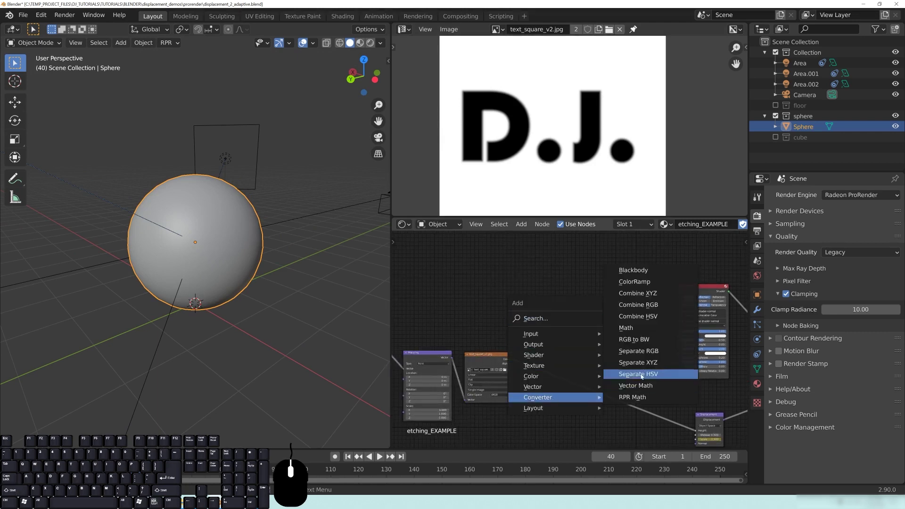
pyautogui.click(635, 282)
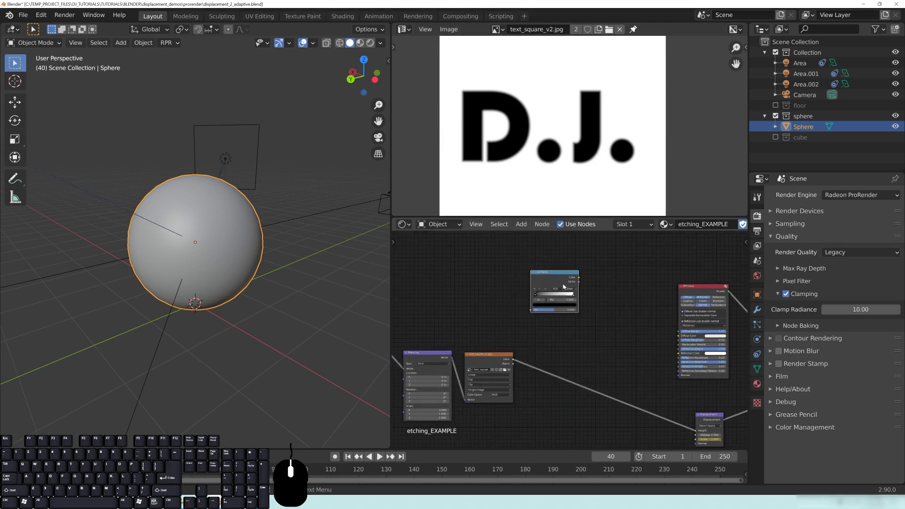
pyautogui.click(564, 287)
pyautogui.scroll(4, 547, 325)
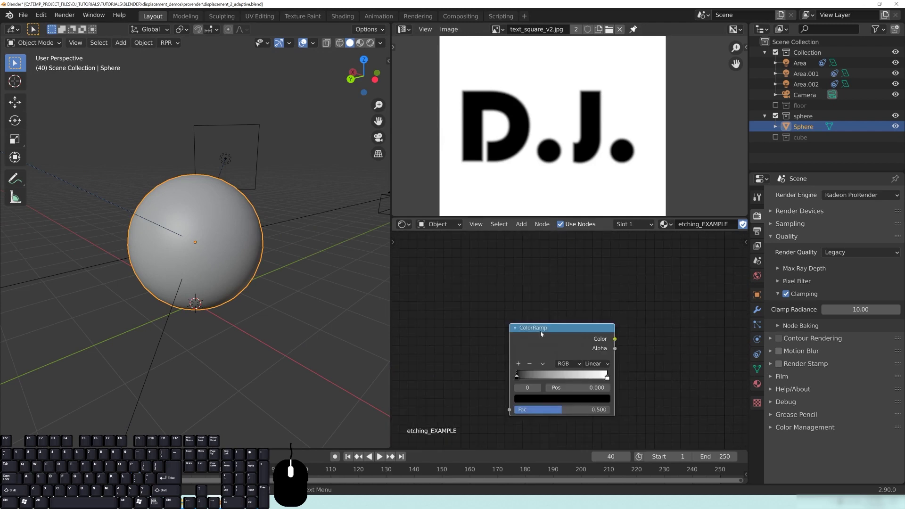
pyautogui.moveTo(542, 334); pyautogui.dragTo(541, 264, button='middle')
pyautogui.scroll(-2, 588, 261)
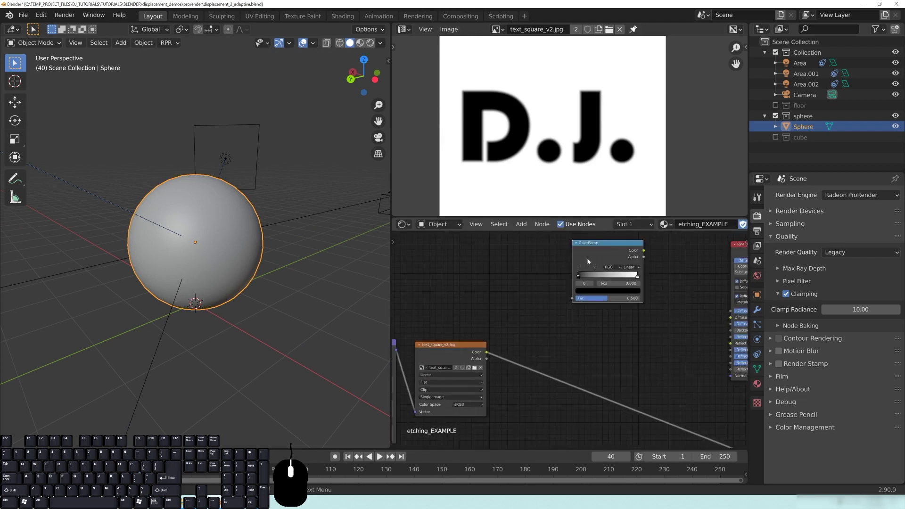
# Arrange the ColorRamp and image texture nodes, linking the image Color into ColorRamp Fac.
pyautogui.moveTo(588, 261); pyautogui.dragTo(579, 311)
pyautogui.moveTo(485, 356); pyautogui.dragTo(564, 349)
pyautogui.moveTo(593, 299); pyautogui.dragTo(621, 284)
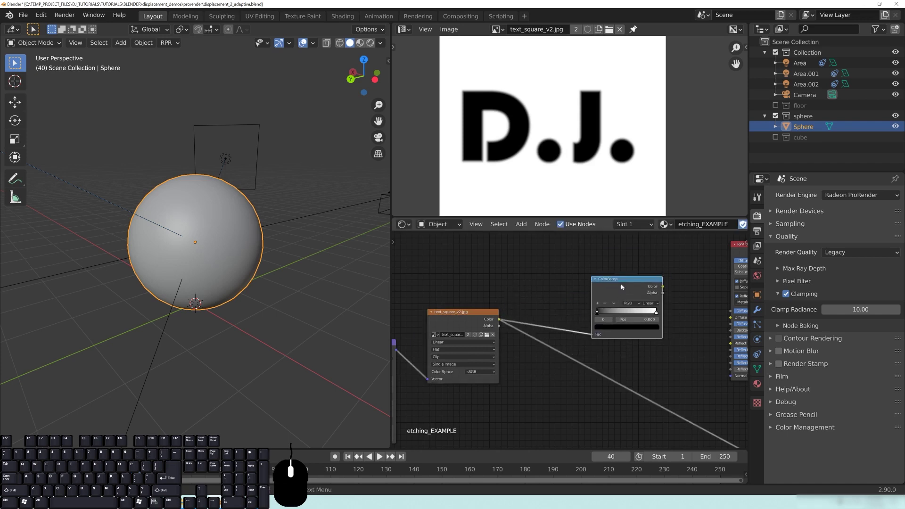
pyautogui.moveTo(621, 284); pyautogui.dragTo(592, 278, button='middle')
pyautogui.moveTo(592, 281); pyautogui.dragTo(599, 277)
pyautogui.moveTo(556, 321); pyautogui.dragTo(651, 317, button='middle')
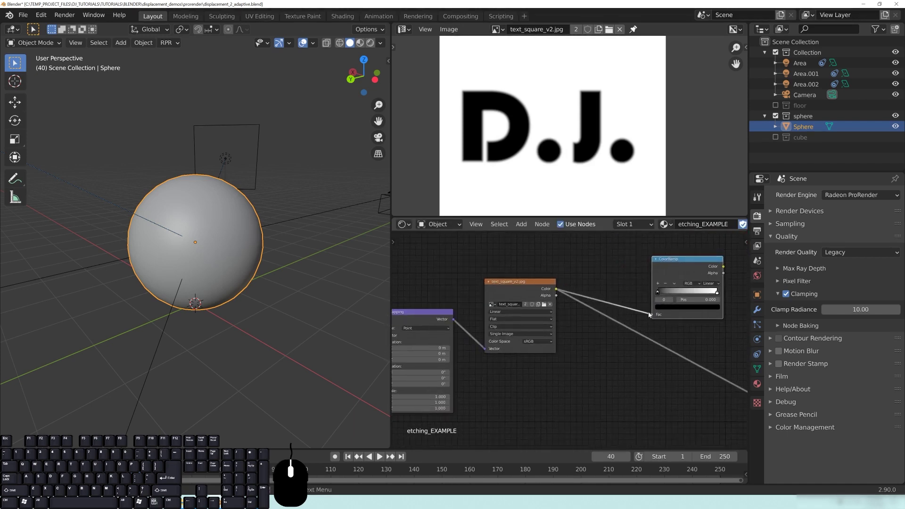
# Delete the ColorRamp node and recentre the D.J. image and the UV Map and Mapping nodes.
pyautogui.press('x')
pyautogui.moveTo(647, 98)
pyautogui.mouseDown(button='middle')
pyautogui.moveTo(658, 88)
pyautogui.moveTo(658, 99)
pyautogui.mouseUp(button='middle')
pyautogui.moveTo(575, 97); pyautogui.dragTo(570, 103, button='middle')
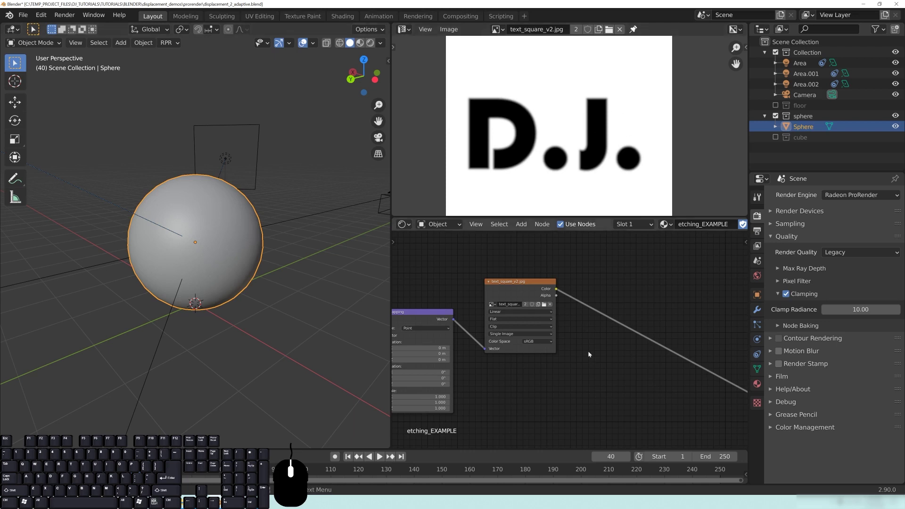
pyautogui.moveTo(588, 354); pyautogui.dragTo(645, 351, button='middle')
# Move the UV Map node left so it sits level beside the Mapping node.
pyautogui.moveTo(573, 283); pyautogui.dragTo(587, 302)
pyautogui.moveTo(523, 297); pyautogui.dragTo(620, 275, button='middle')
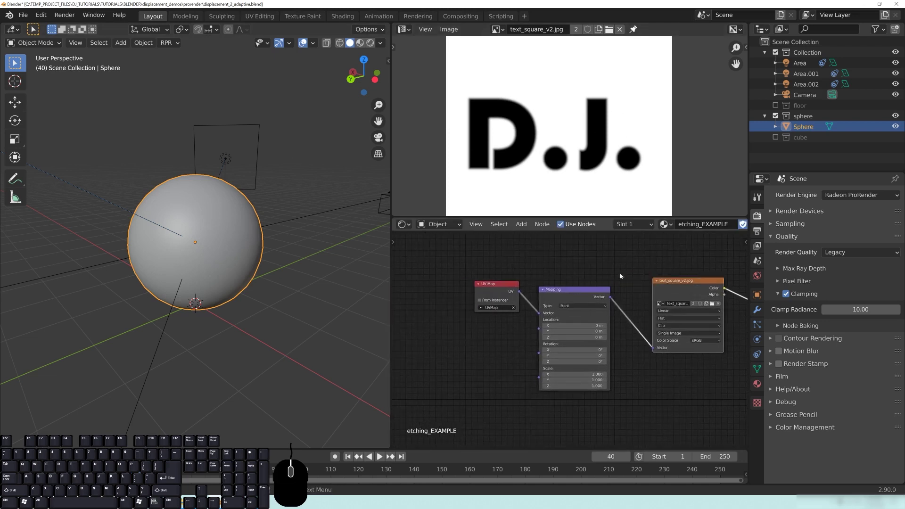
pyautogui.moveTo(513, 284); pyautogui.dragTo(440, 307)
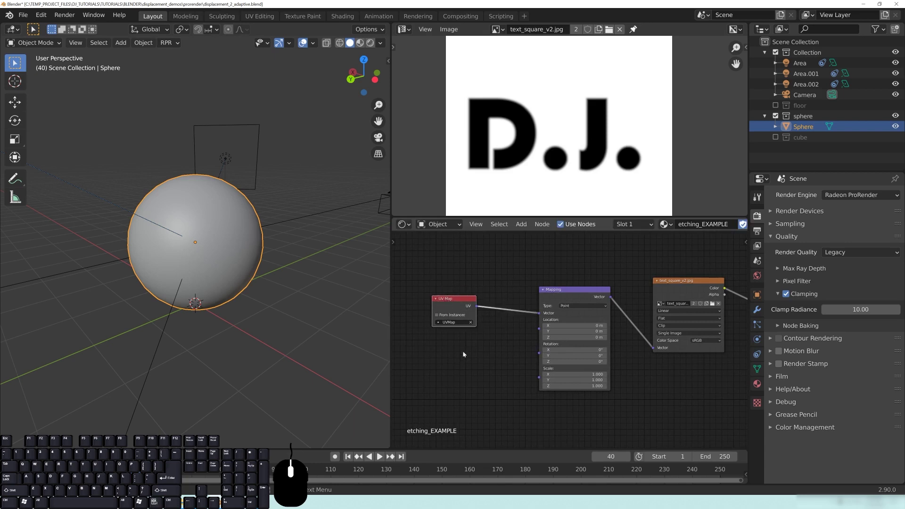
pyautogui.moveTo(461, 306); pyautogui.dragTo(481, 313, button='middle')
pyautogui.moveTo(480, 312); pyautogui.dragTo(482, 300)
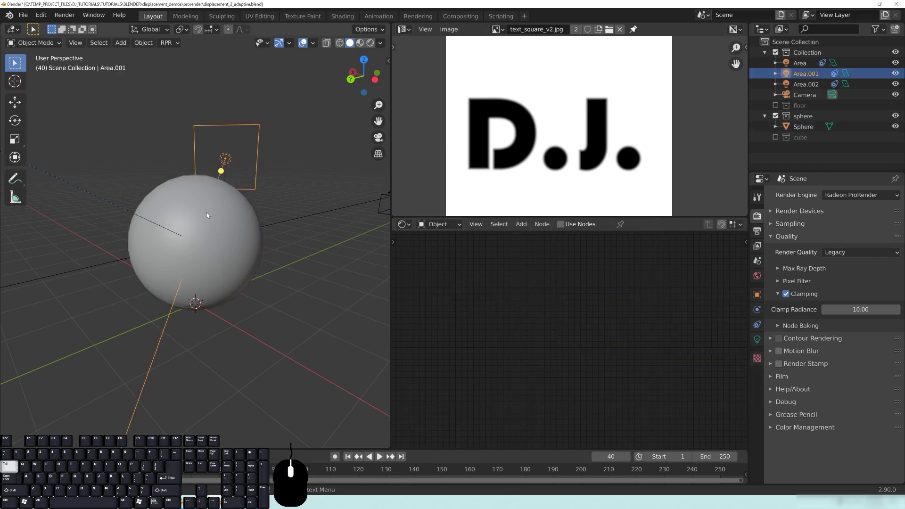
# Put the sphere in Edit Mode and select all its UVs over the D.J. texture.
pyautogui.click(213, 232)
pyautogui.press('Tab')
pyautogui.moveTo(217, 234); pyautogui.dragTo(590, 112, button='middle')
pyautogui.scroll(4, 580, 155)
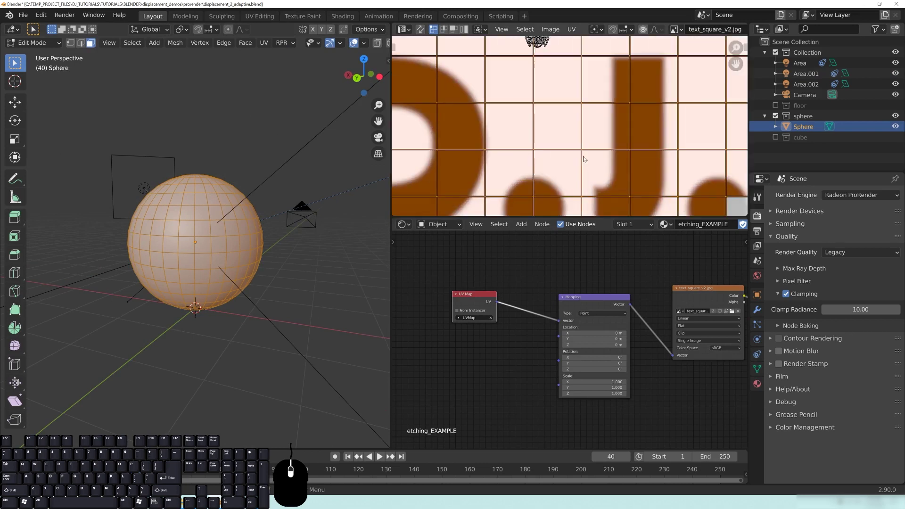
pyautogui.scroll(-4, 562, 149)
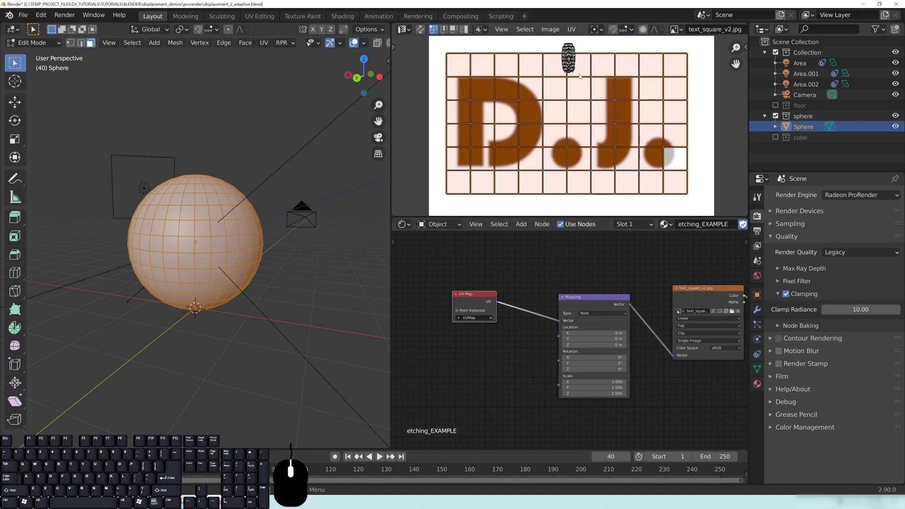
pyautogui.scroll(3, 580, 76)
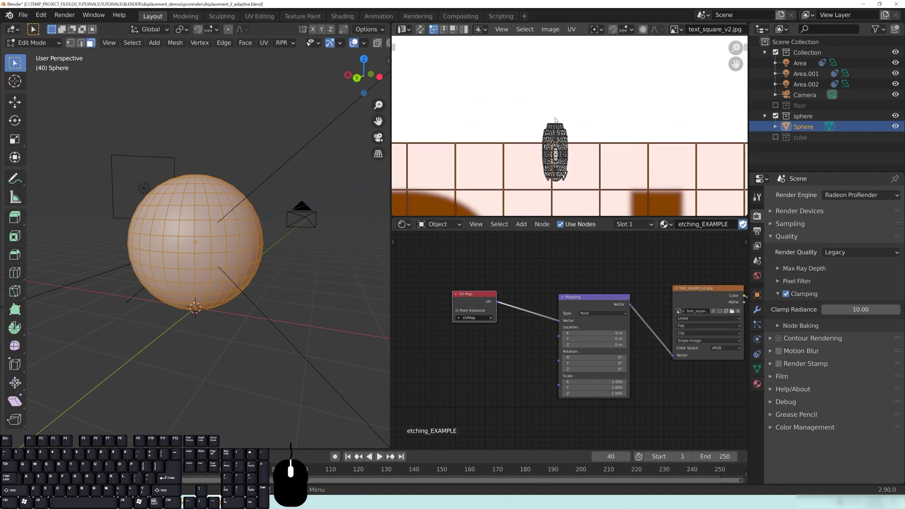
pyautogui.press('a')
pyautogui.scroll(-2, 593, 157)
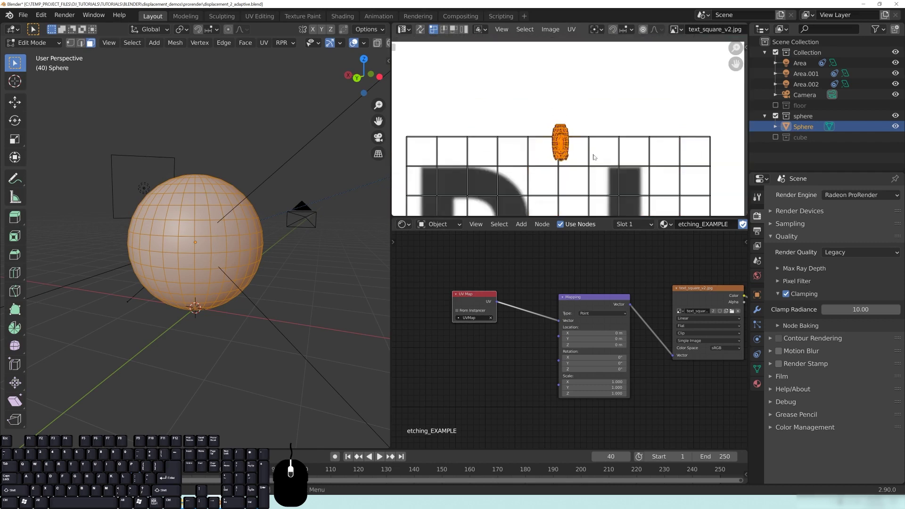
pyautogui.scroll(-2, 595, 142)
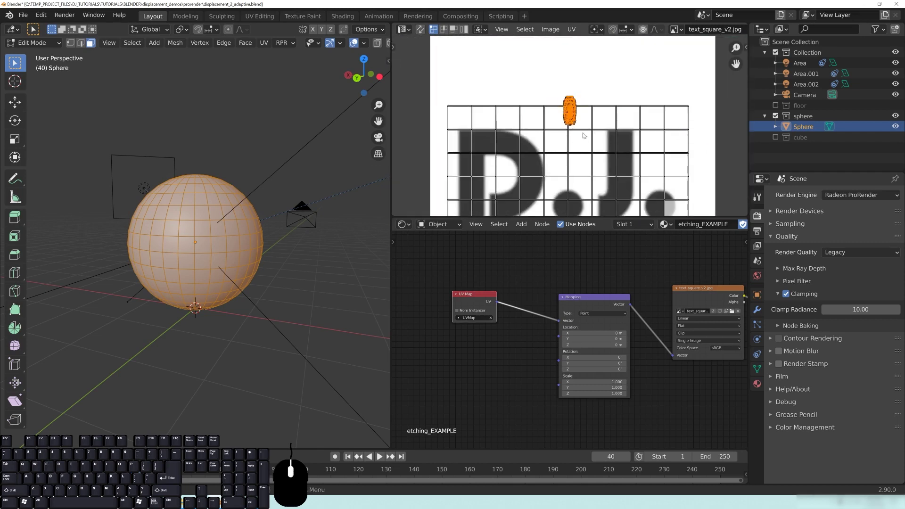
pyautogui.scroll(-3, 596, 159)
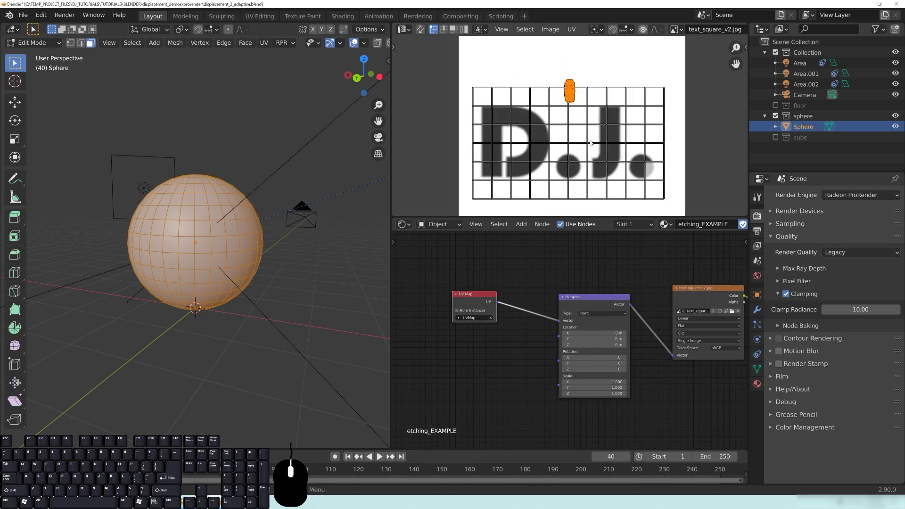
# Return the sphere to Object Mode and save displacement_2_adaptive.blend.
pyautogui.moveTo(618, 306); pyautogui.dragTo(446, 298, button='middle')
pyautogui.press('Tab')
pyautogui.moveTo(578, 298); pyautogui.dragTo(572, 310, button='middle')
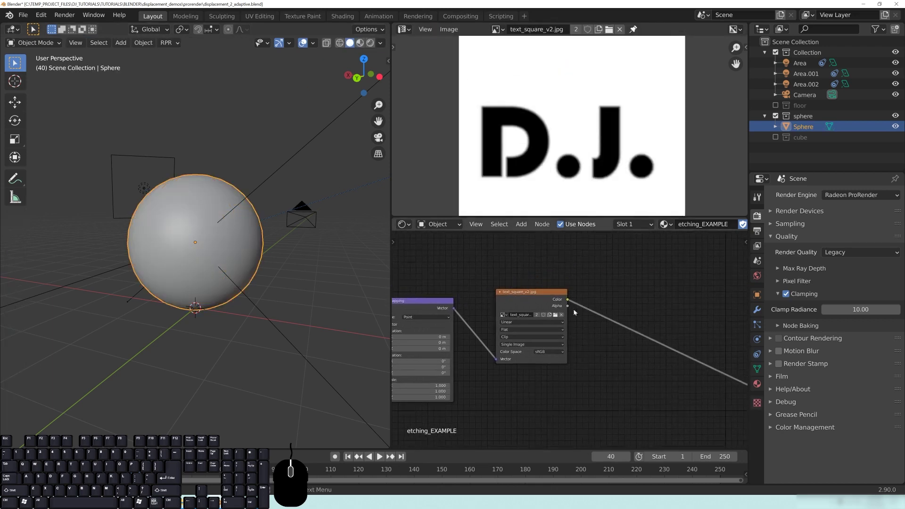
pyautogui.hotkey('ctrl', 's')
pyautogui.moveTo(534, 286); pyautogui.dragTo(542, 271, button='middle')
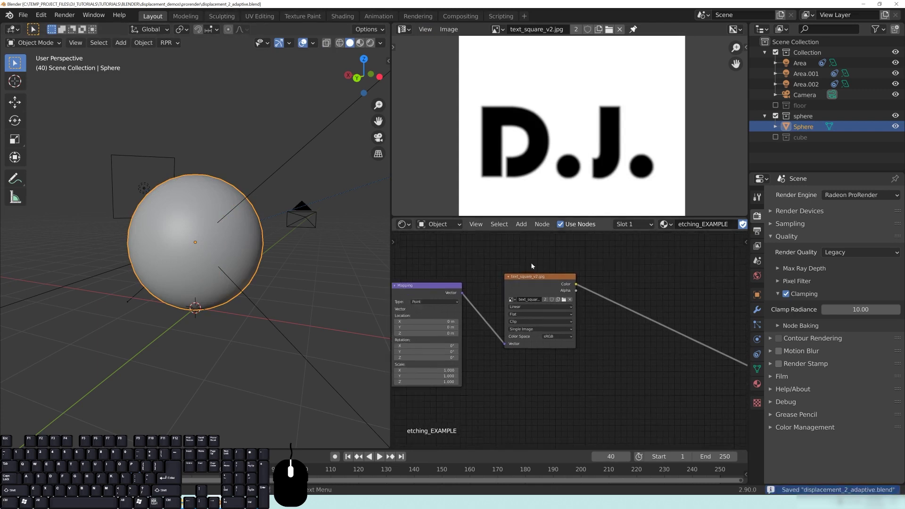
# Switch the viewport to Rendered shading and orbit so D.J. faces forward.
pyautogui.press('z')
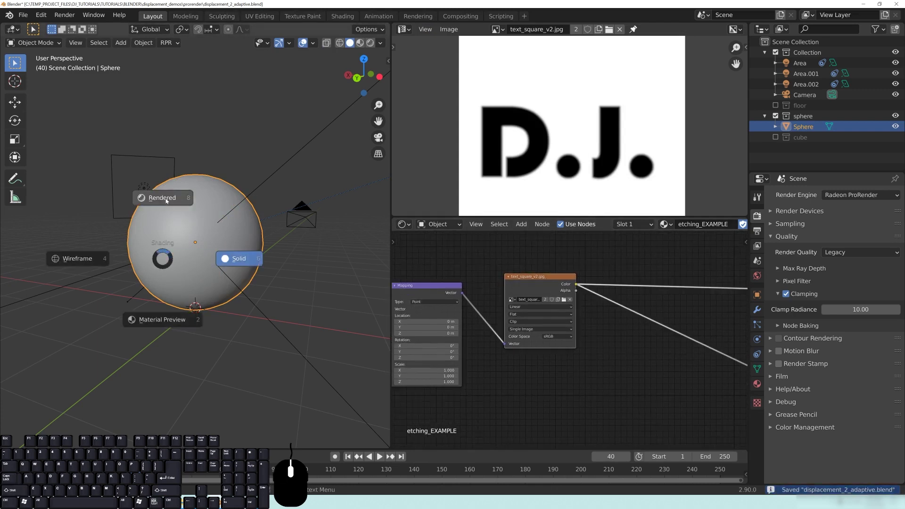
pyautogui.click(165, 198)
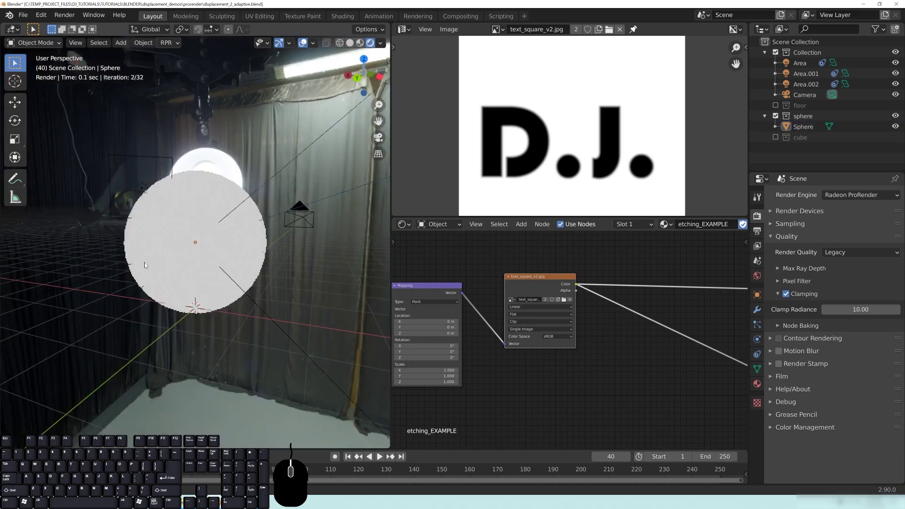
pyautogui.moveTo(334, 256); pyautogui.dragTo(39, 251, button='middle')
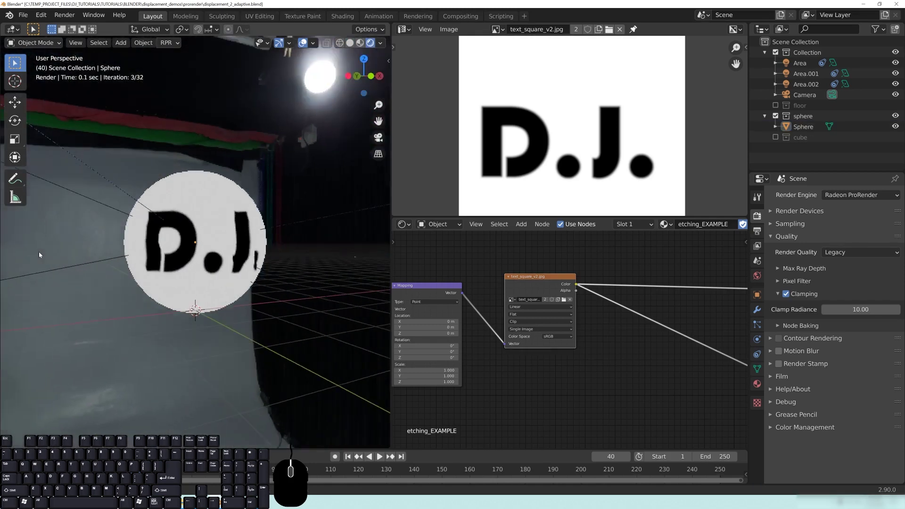
pyautogui.moveTo(218, 261); pyautogui.dragTo(247, 249, button='middle')
pyautogui.scroll(-2, 671, 367)
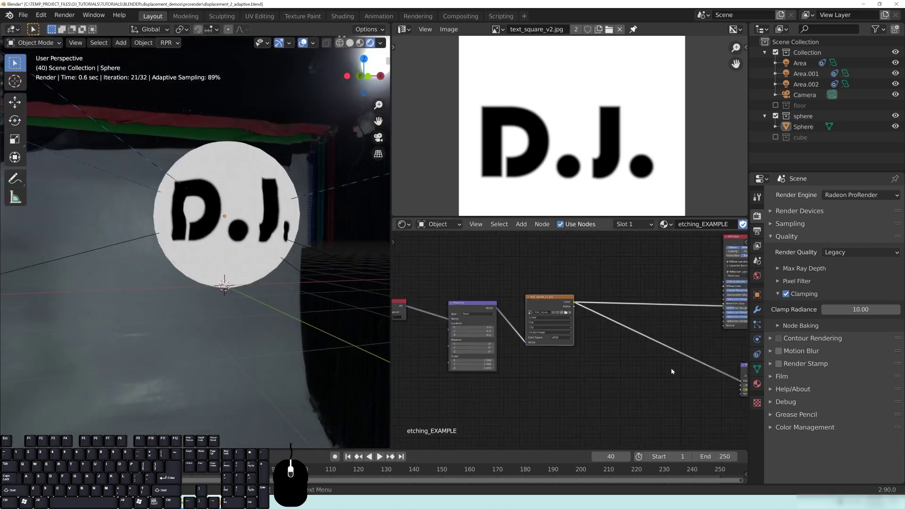
pyautogui.moveTo(672, 368); pyautogui.dragTo(534, 337, button='middle')
# Unplug the Displacement node from the Material Output and shift the image texture node.
pyautogui.moveTo(679, 303); pyautogui.dragTo(609, 328)
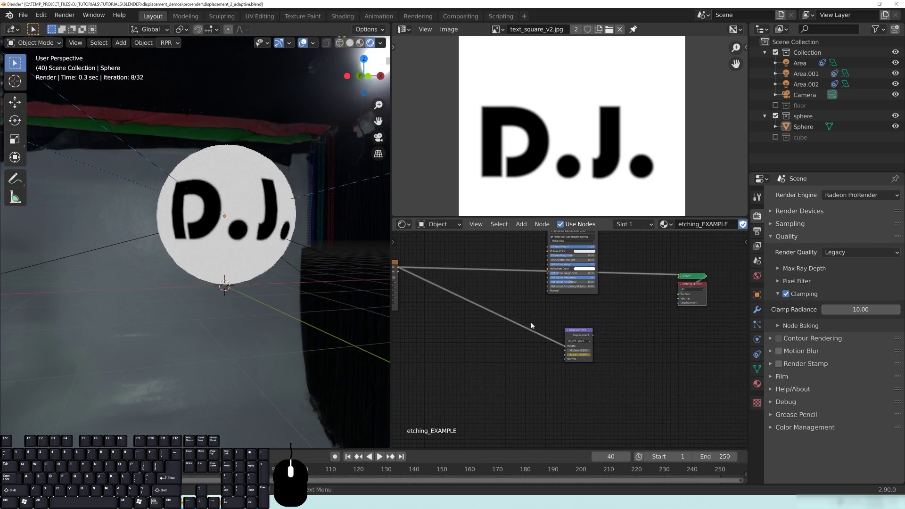
pyautogui.moveTo(519, 299); pyautogui.dragTo(604, 329, button='middle')
pyautogui.scroll(4, 245, 256)
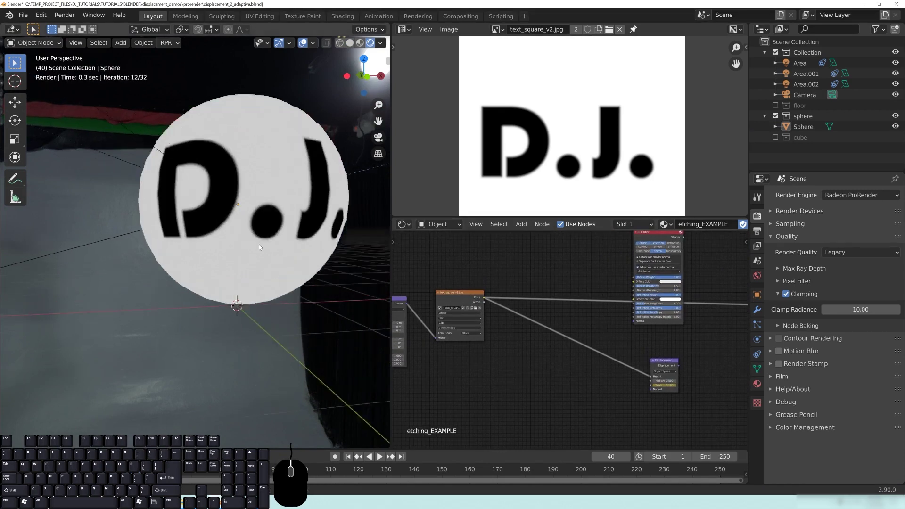
pyautogui.moveTo(461, 297); pyautogui.dragTo(490, 314)
pyautogui.moveTo(486, 319); pyautogui.dragTo(510, 310, button='middle')
pyautogui.moveTo(511, 310); pyautogui.dragTo(497, 312)
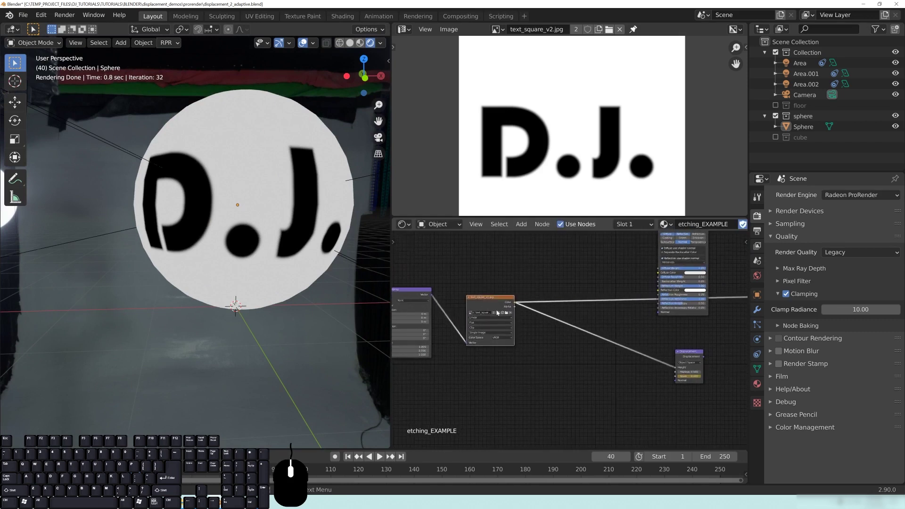
pyautogui.moveTo(264, 227)
pyautogui.mouseDown(button='middle')
pyautogui.moveTo(179, 189)
pyautogui.moveTo(283, 207)
pyautogui.moveTo(200, 211)
pyautogui.moveTo(220, 226)
pyautogui.moveTo(250, 226)
pyautogui.mouseUp(button='middle')
# Reposition the Image Texture node and move the Displacement node to the centre.
pyautogui.moveTo(441, 384); pyautogui.dragTo(518, 348, button='middle')
pyautogui.scroll(2, 470, 278)
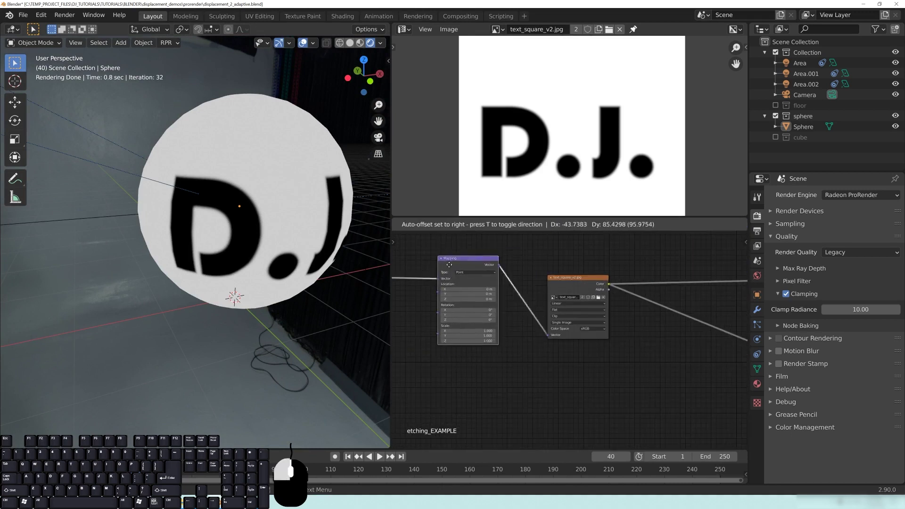
pyautogui.moveTo(565, 291); pyautogui.dragTo(475, 296)
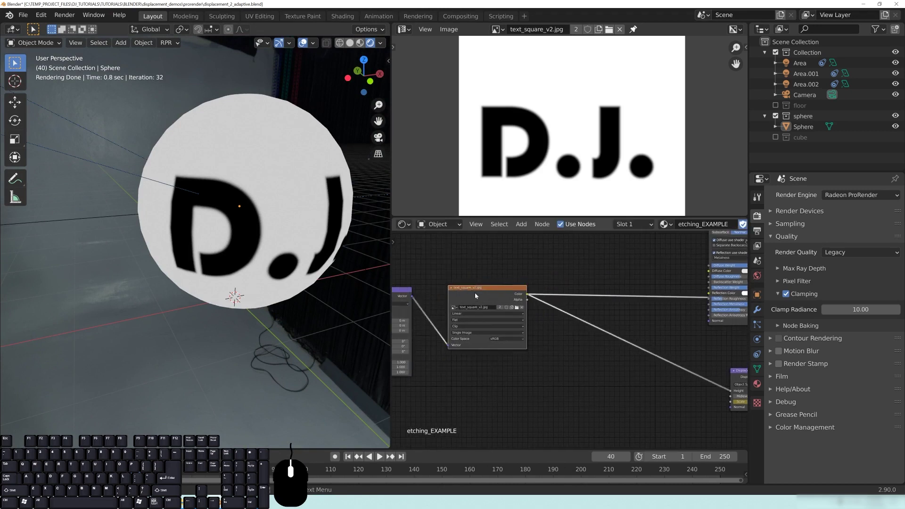
pyautogui.click(471, 293)
pyautogui.moveTo(498, 296); pyautogui.dragTo(407, 232, button='middle')
pyautogui.moveTo(616, 323); pyautogui.dragTo(526, 305)
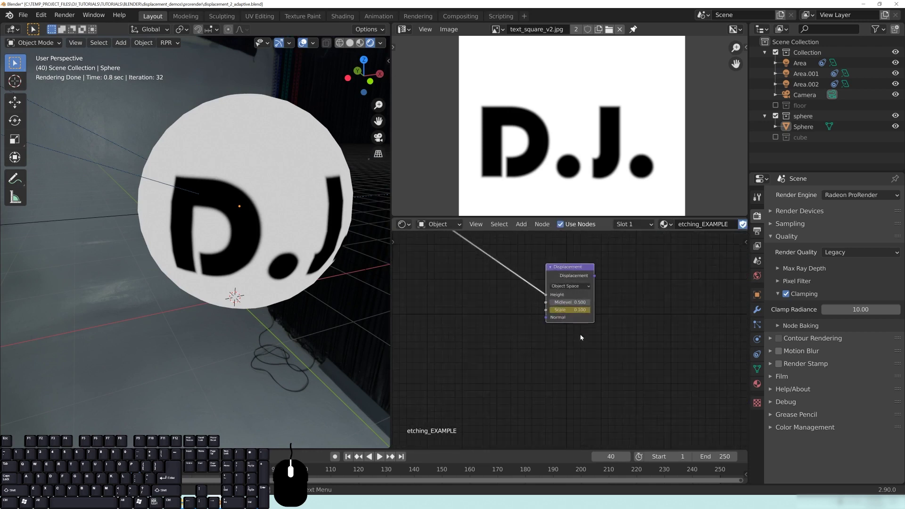
pyautogui.scroll(3, 580, 334)
# Move the Displacement node left, adding and then deleting a stray extra Displacement node.
pyautogui.moveTo(596, 315); pyautogui.dragTo(580, 326)
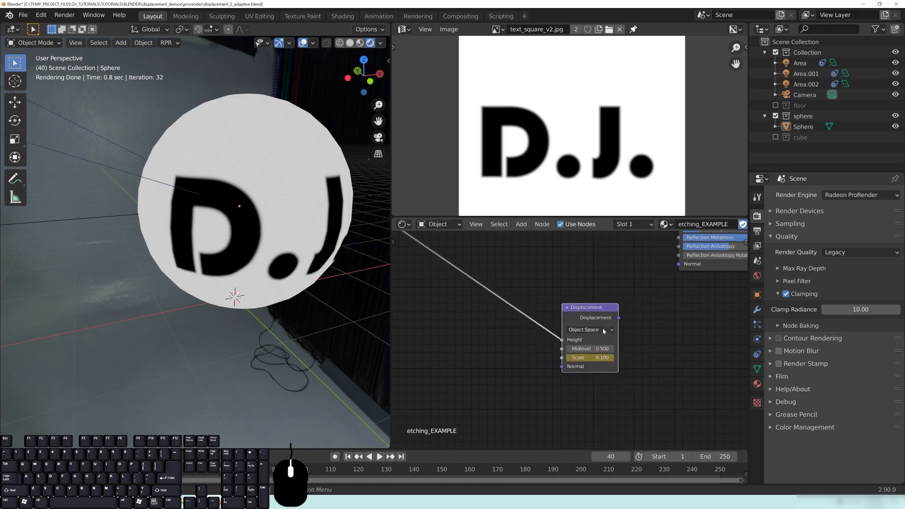
pyautogui.scroll(-4, 580, 326)
pyautogui.hotkey('shift', 'a')
pyautogui.moveTo(527, 368)
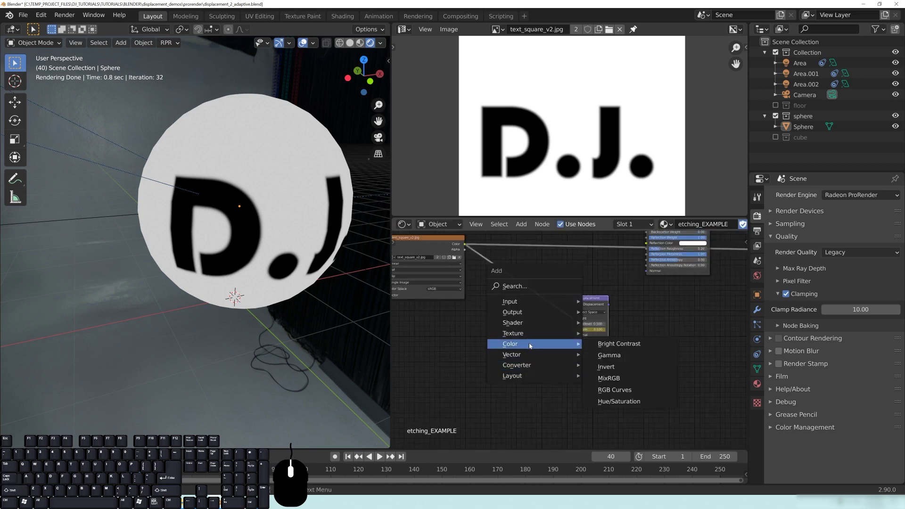
pyautogui.click(617, 366)
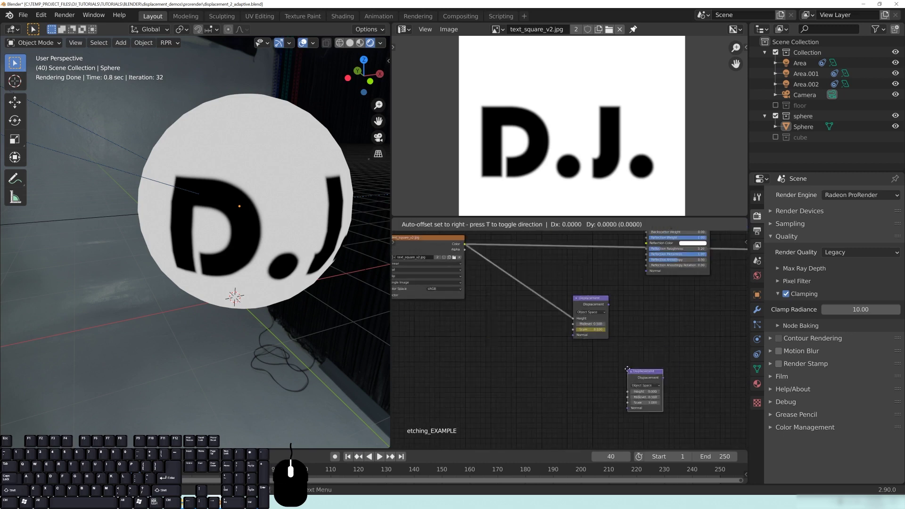
pyautogui.click(656, 325)
pyautogui.press('Delete')
# Wire the image Color into the Displacement node and its output into Material Output Displacement.
pyautogui.moveTo(474, 257); pyautogui.dragTo(517, 274, button='middle')
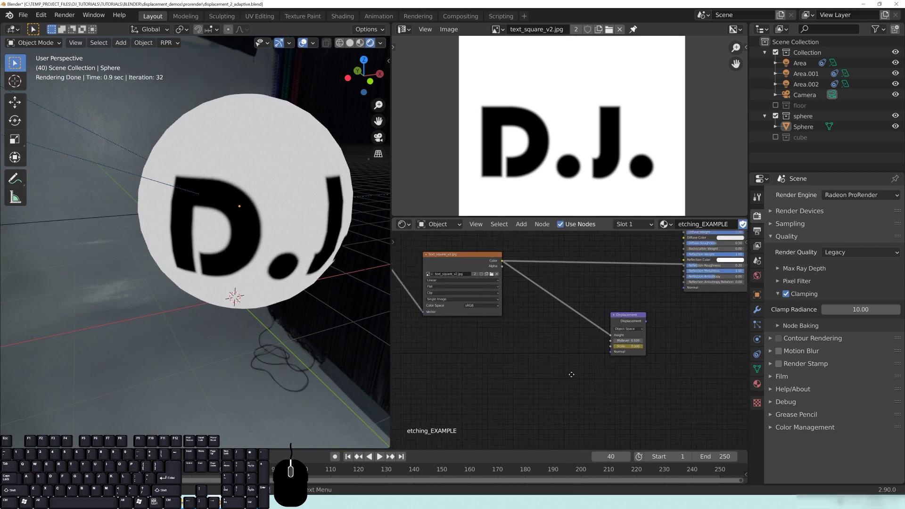
pyautogui.moveTo(507, 260); pyautogui.dragTo(667, 285)
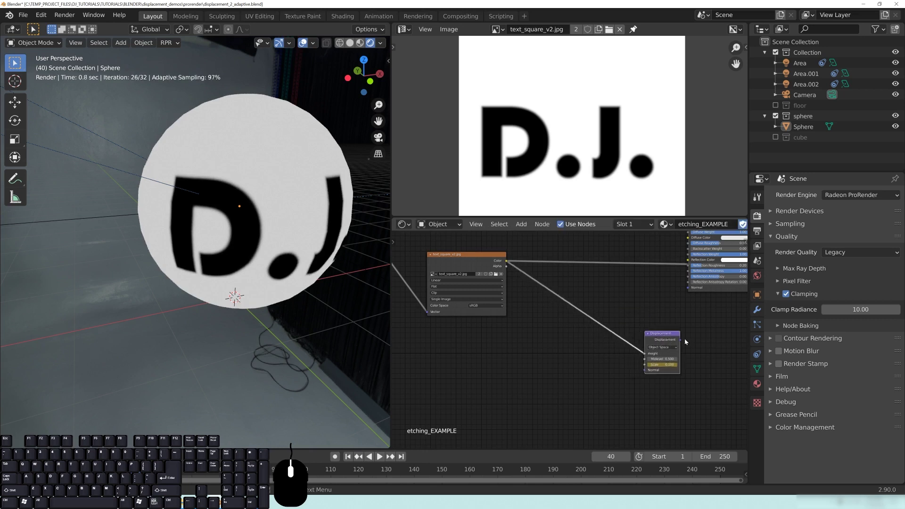
pyautogui.moveTo(666, 292); pyautogui.dragTo(496, 284, button='middle')
pyautogui.moveTo(490, 326); pyautogui.dragTo(522, 330)
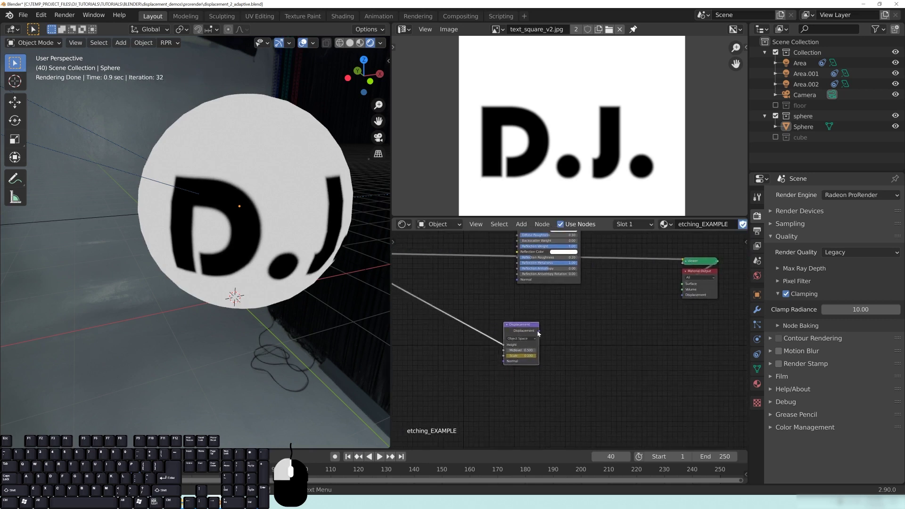
pyautogui.moveTo(666, 291); pyautogui.dragTo(686, 297)
# In the material settings, set the displacement method to Bump Only and inspect the node details.
pyautogui.click(758, 383)
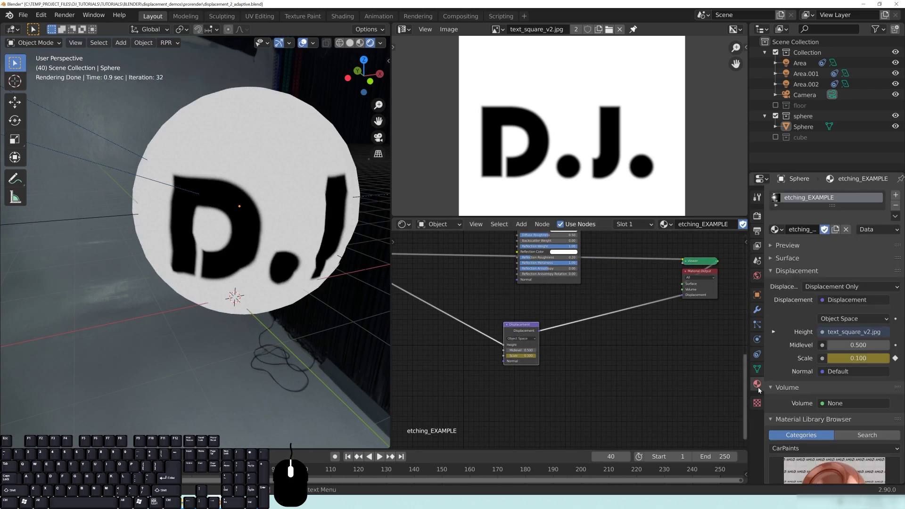
pyautogui.click(830, 288)
pyautogui.click(819, 299)
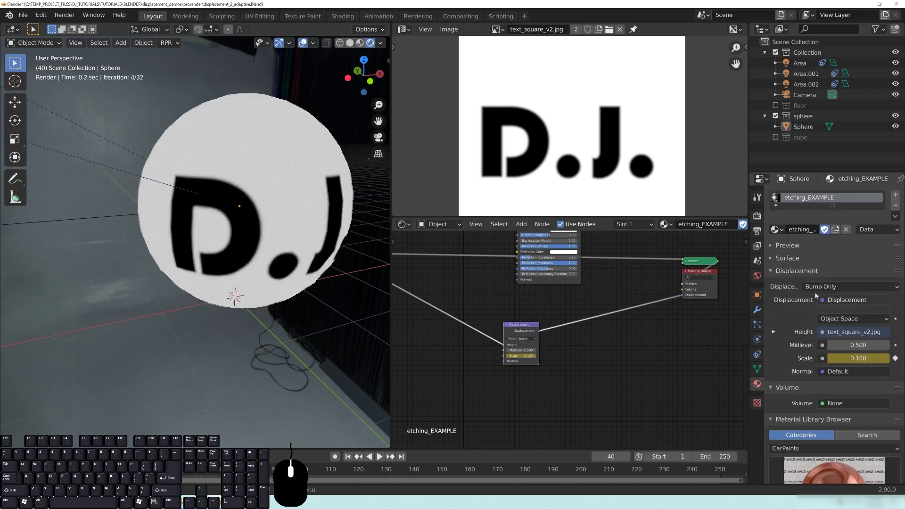
pyautogui.click(797, 271)
pyautogui.click(745, 240)
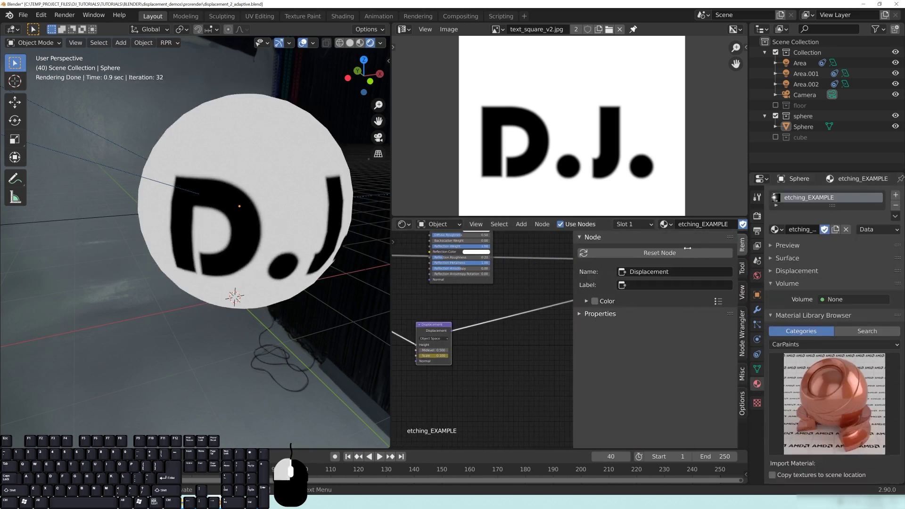
pyautogui.press('n')
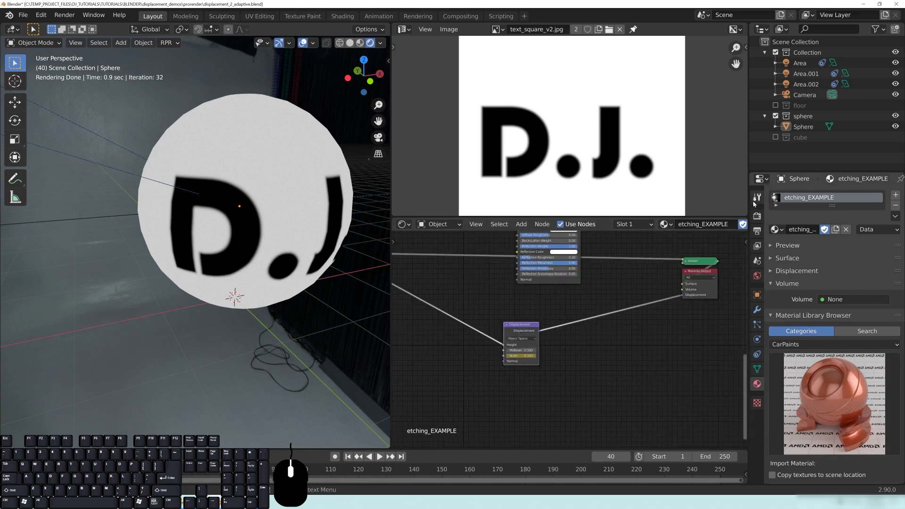
# Widen the properties area, collapse Volume and library sections, and set Displacement Only.
pyautogui.moveTo(748, 213); pyautogui.dragTo(619, 217)
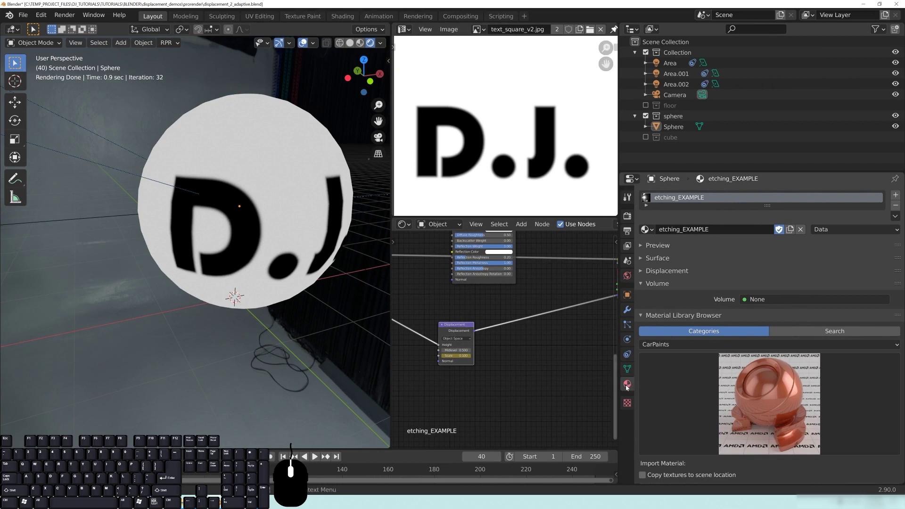
pyautogui.click(657, 284)
pyautogui.click(662, 296)
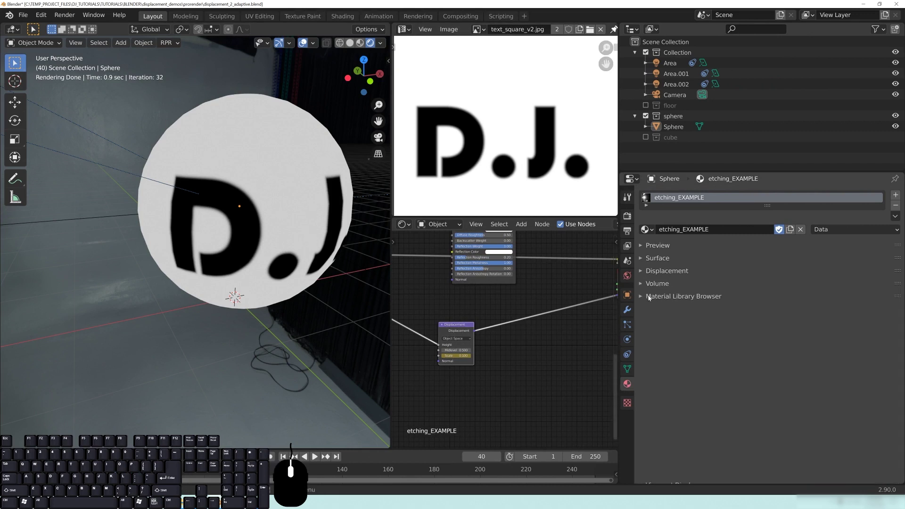
pyautogui.click(641, 272)
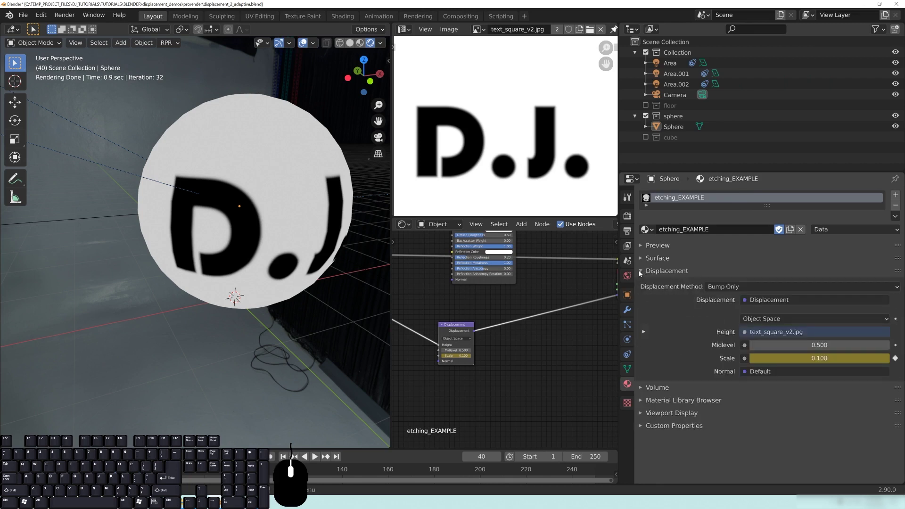
pyautogui.click(730, 287)
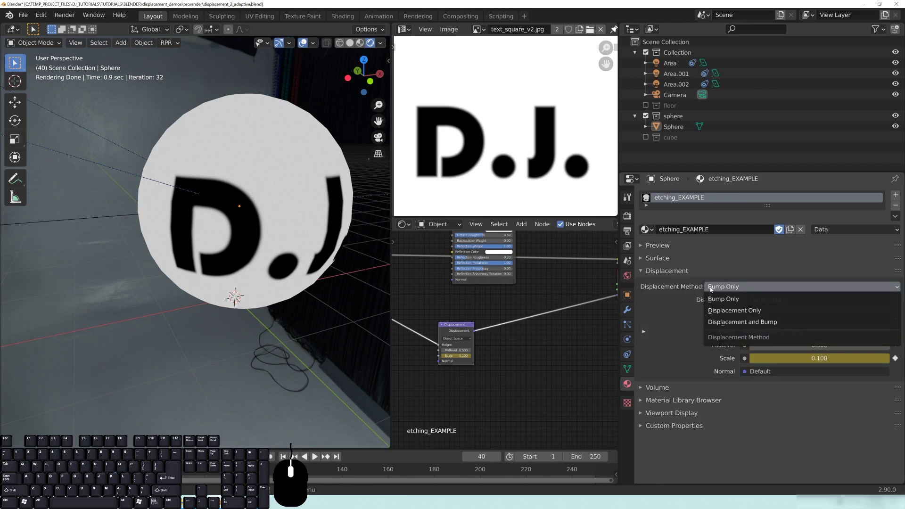
pyautogui.click(734, 311)
# Orbit so the etched D.J. lettering faces the view and save the file.
pyautogui.moveTo(257, 266); pyautogui.dragTo(143, 202, button='middle')
pyautogui.moveTo(182, 172); pyautogui.dragTo(205, 198, button='middle')
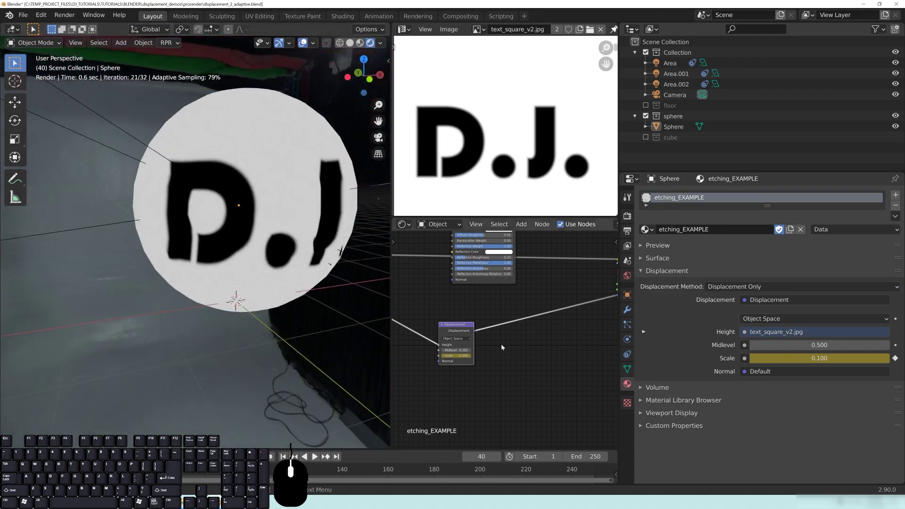
pyautogui.moveTo(502, 348); pyautogui.dragTo(510, 391, button='middle')
pyautogui.hotkey('ctrl', 's')
# Connect the RPR Uber Shader output to Material Output Surface and view the blocky displaced sphere.
pyautogui.moveTo(561, 246); pyautogui.dragTo(540, 298, button='middle')
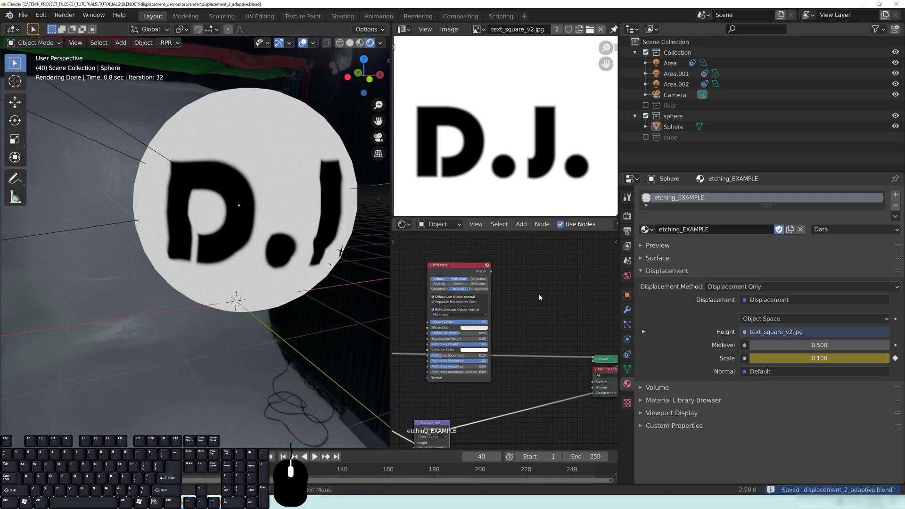
pyautogui.keyDown('ctrl'); pyautogui.keyDown('shift'); pyautogui.click(470, 273); pyautogui.keyUp('shift'); pyautogui.keyUp('ctrl')
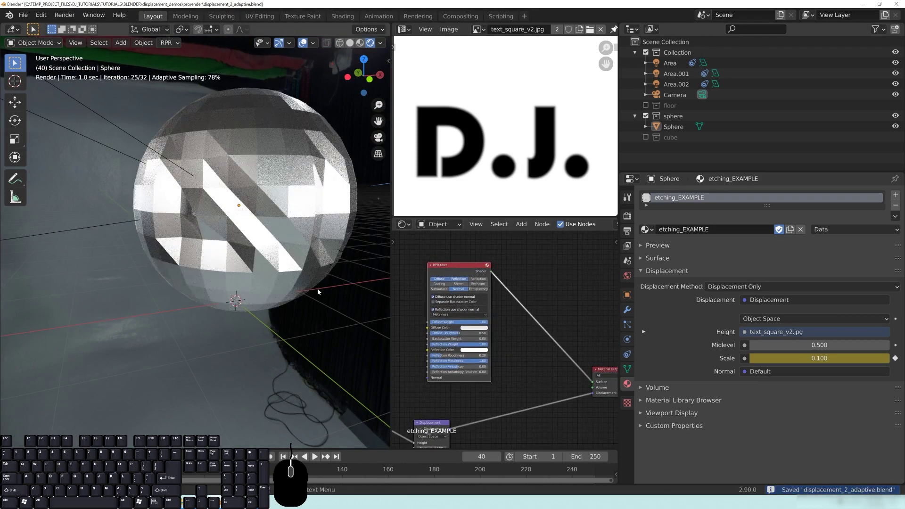
pyautogui.moveTo(319, 293); pyautogui.dragTo(274, 204, button='middle')
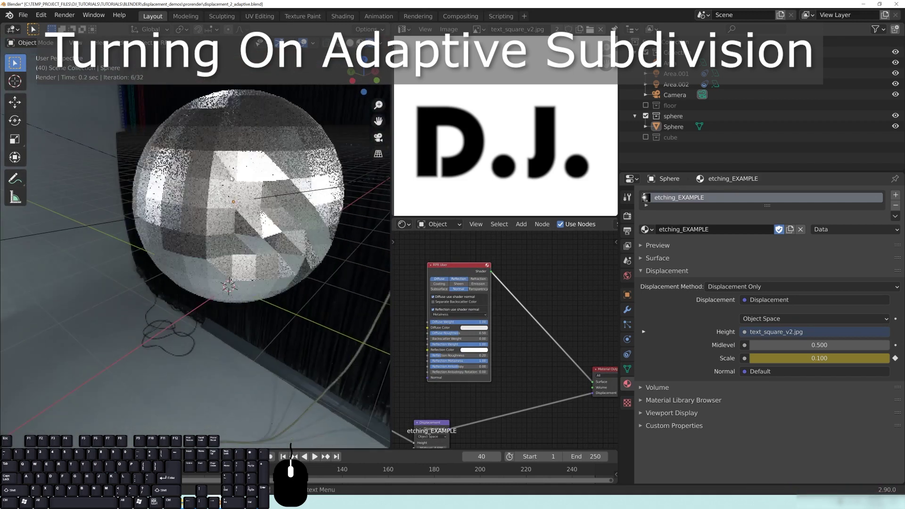
pyautogui.rightClick(274, 205)
pyautogui.moveTo(274, 204); pyautogui.dragTo(255, 256, button='middle')
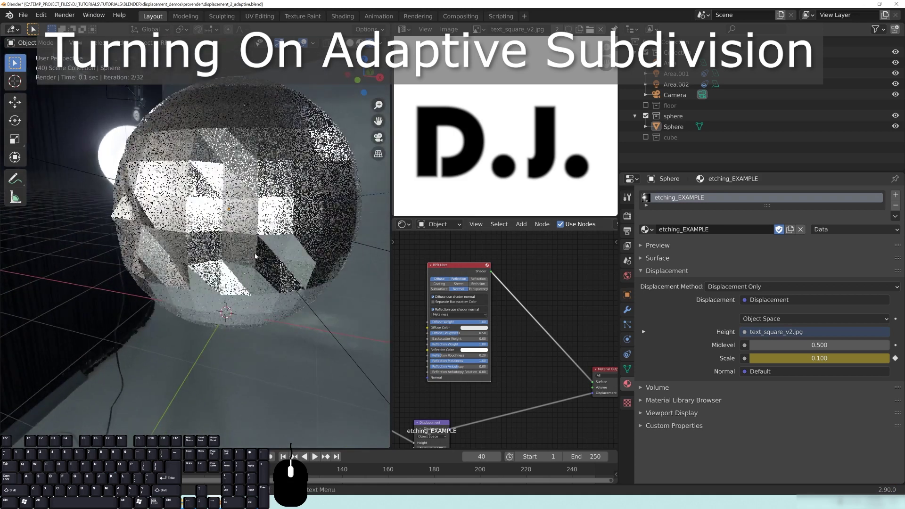
pyautogui.moveTo(439, 415); pyautogui.dragTo(455, 363, button='middle')
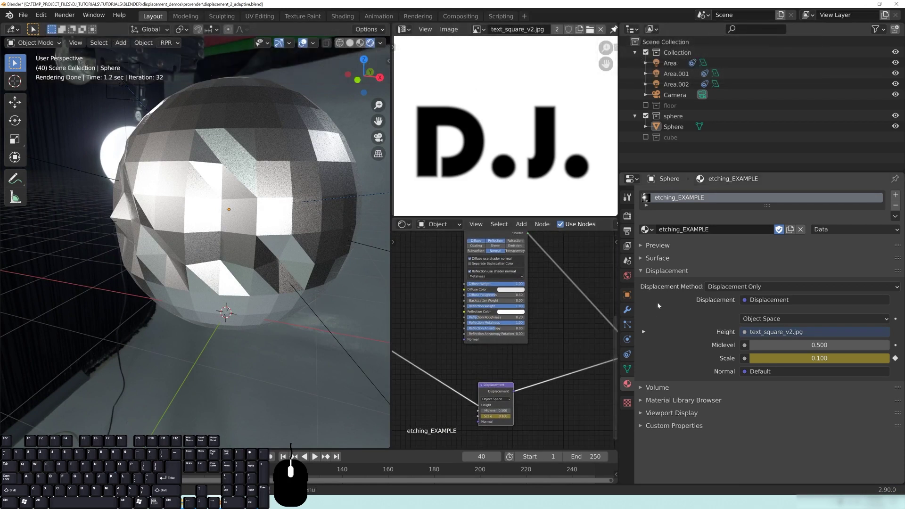
# Enable RPR Subdivision on the sphere, save the file, and set Crease Weight to 1.00.
pyautogui.click(628, 295)
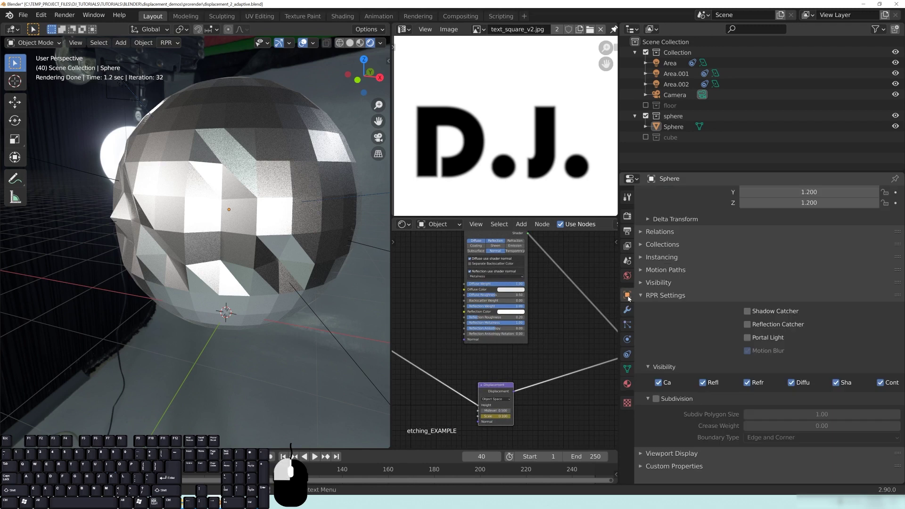
pyautogui.click(647, 295)
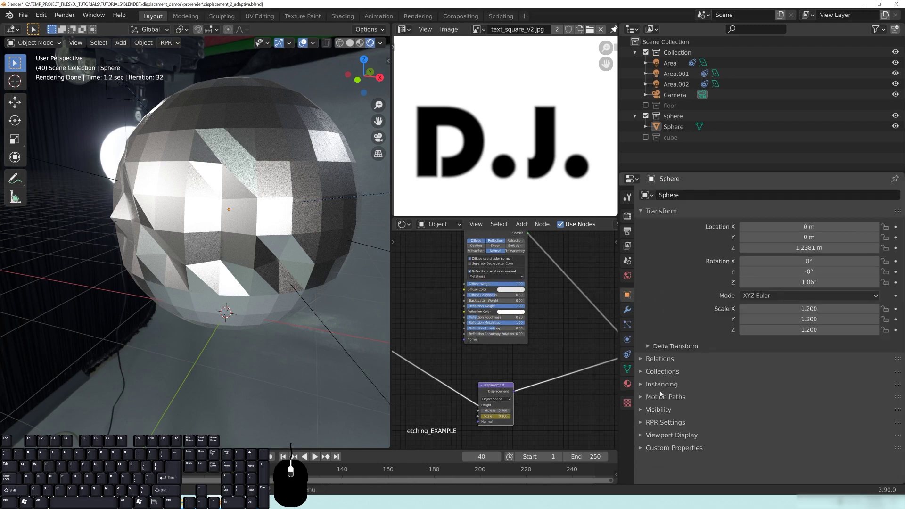
pyautogui.click(641, 424)
pyautogui.scroll(-5, 732, 343)
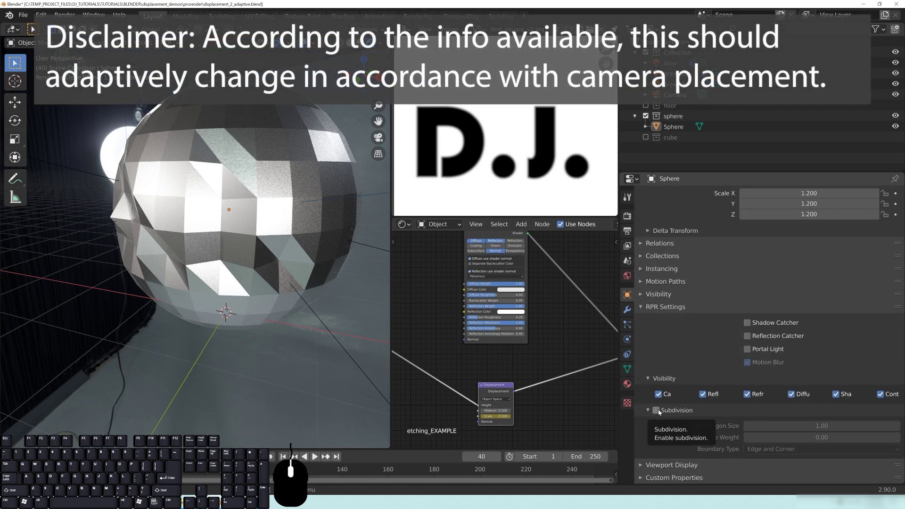
pyautogui.hotkey('ctrl', 's')
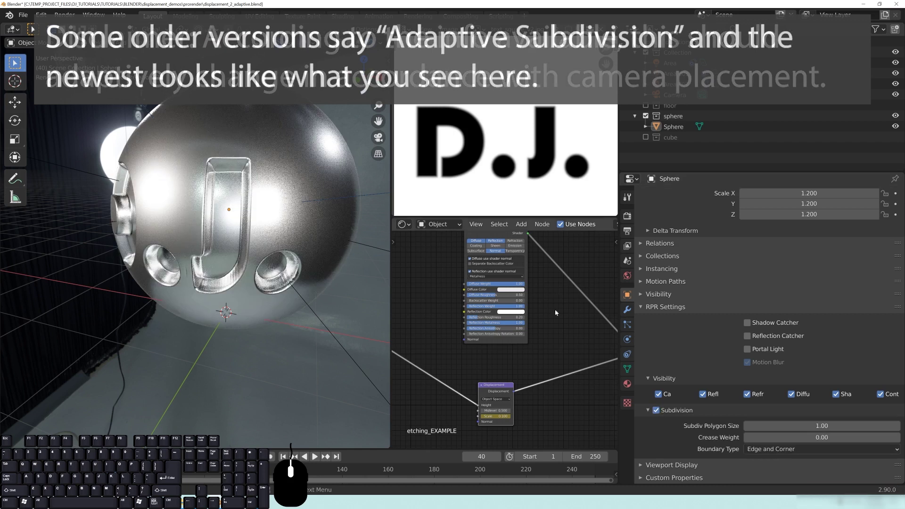
pyautogui.click(773, 433)
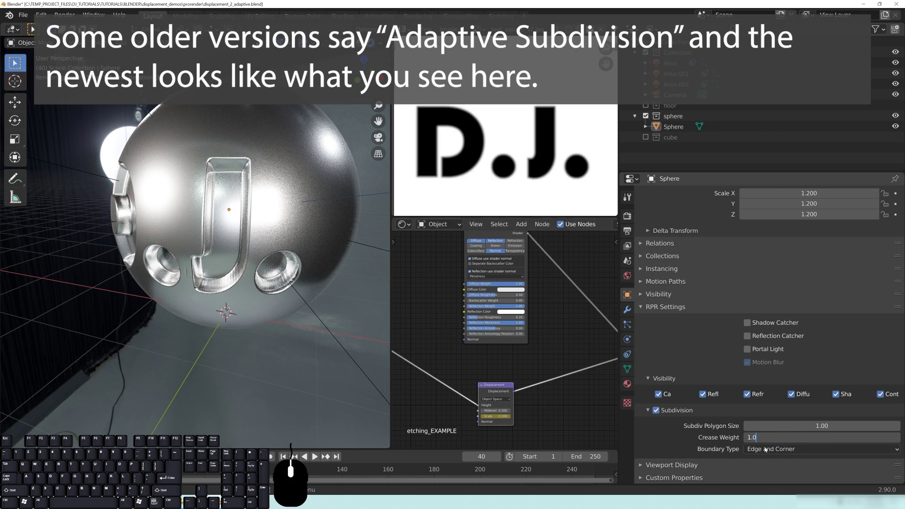
pyautogui.press('Return')
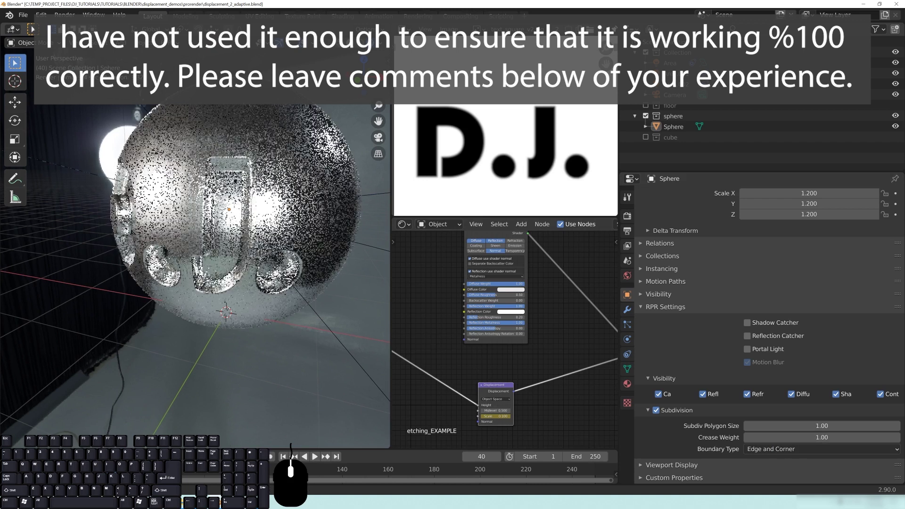
pyautogui.moveTo(226, 236); pyautogui.dragTo(238, 231, button='middle')
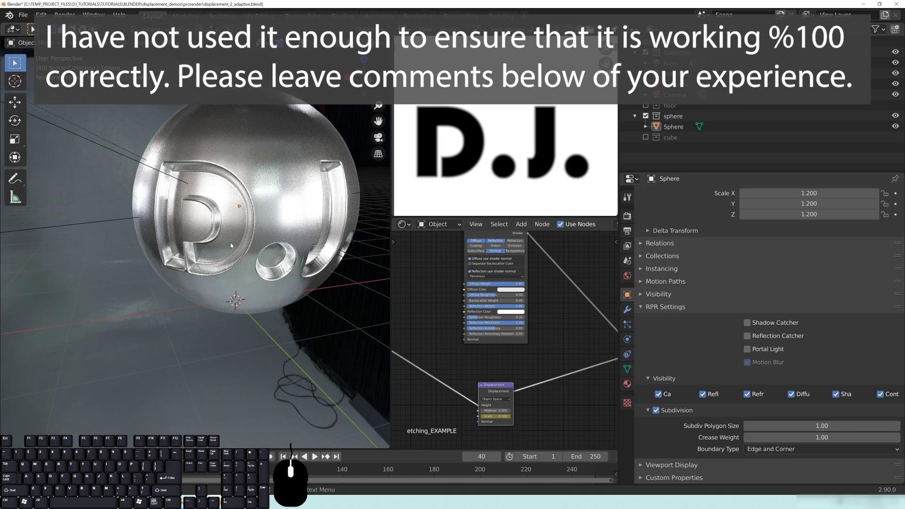
pyautogui.moveTo(458, 377); pyautogui.dragTo(473, 359, button='middle')
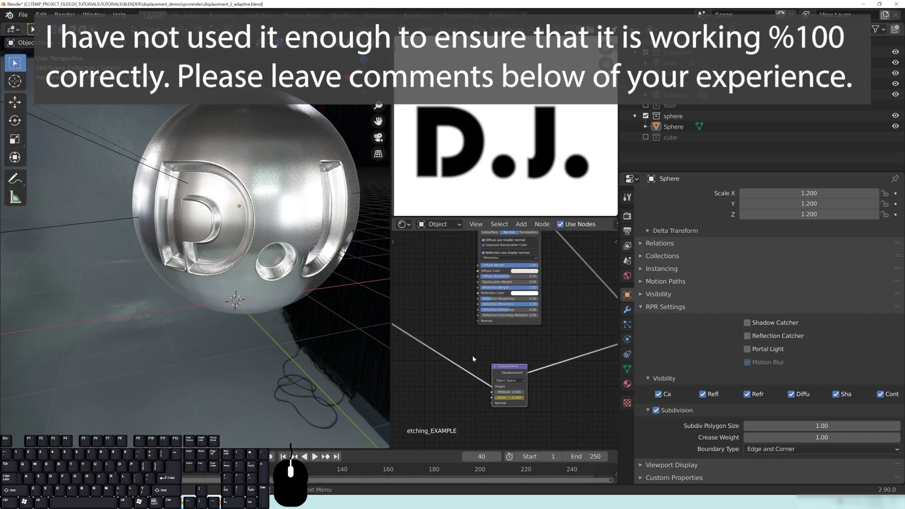
pyautogui.moveTo(507, 372); pyautogui.dragTo(496, 371)
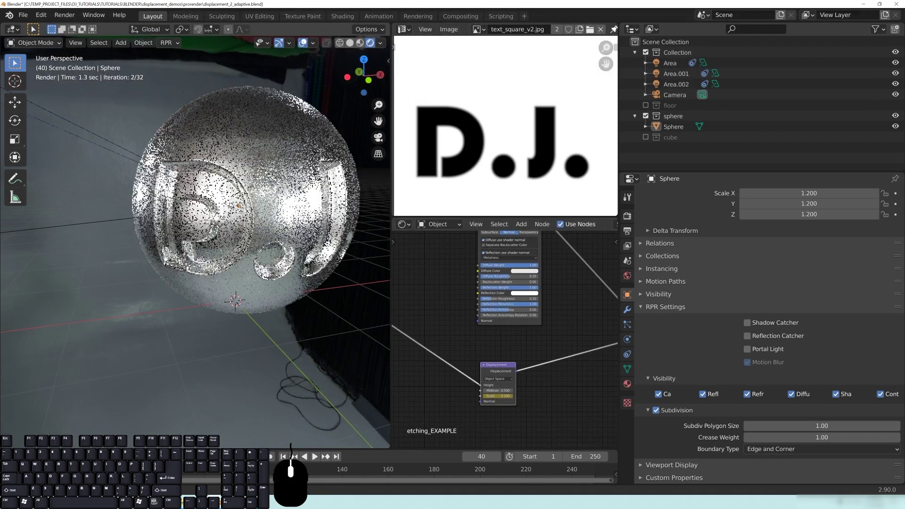
pyautogui.moveTo(248, 194); pyautogui.dragTo(251, 254, button='middle')
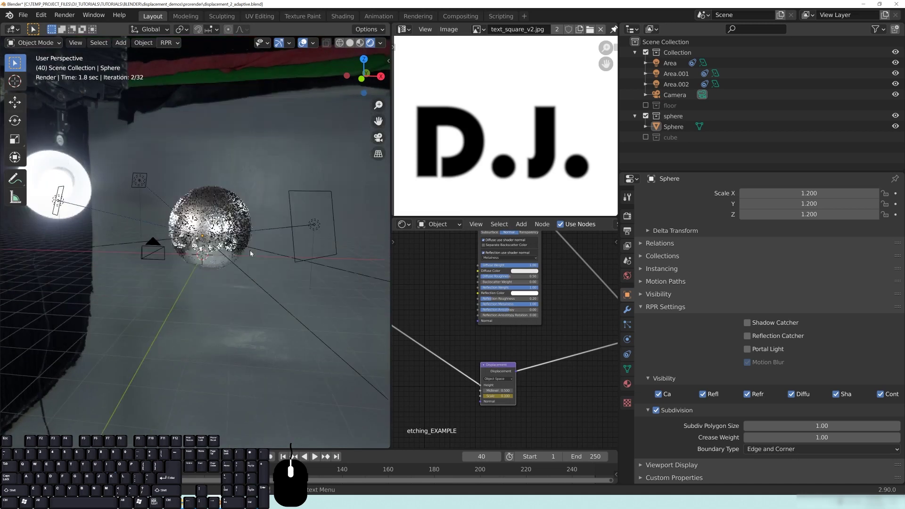
pyautogui.scroll(-5, 236, 254)
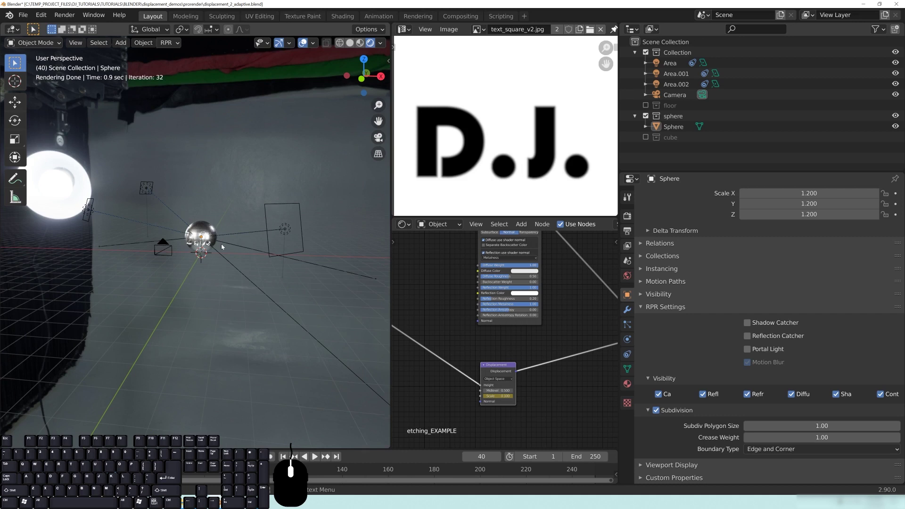
pyautogui.moveTo(200, 245); pyautogui.dragTo(197, 246, button='middle')
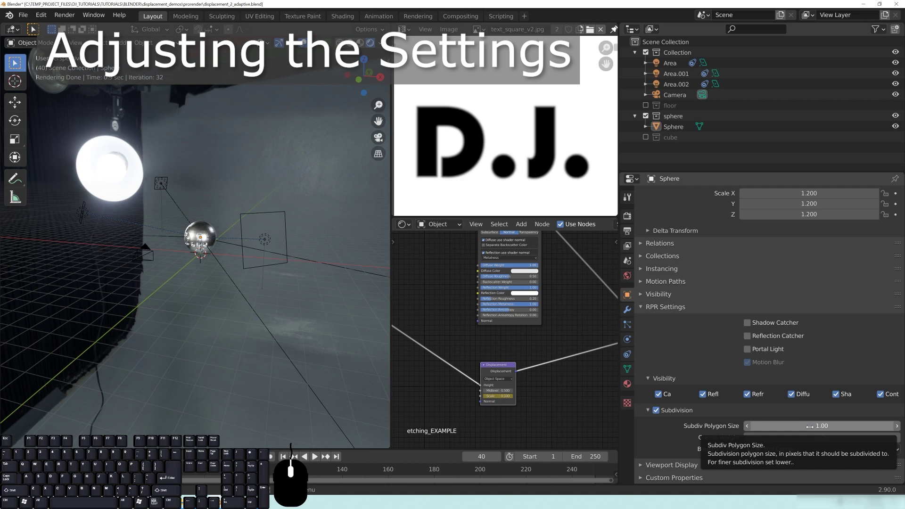
# Set Subdiv Polygon Size to 10 and inspect the resulting lettering.
pyautogui.click(812, 426)
pyautogui.write('10')
pyautogui.press('Return')
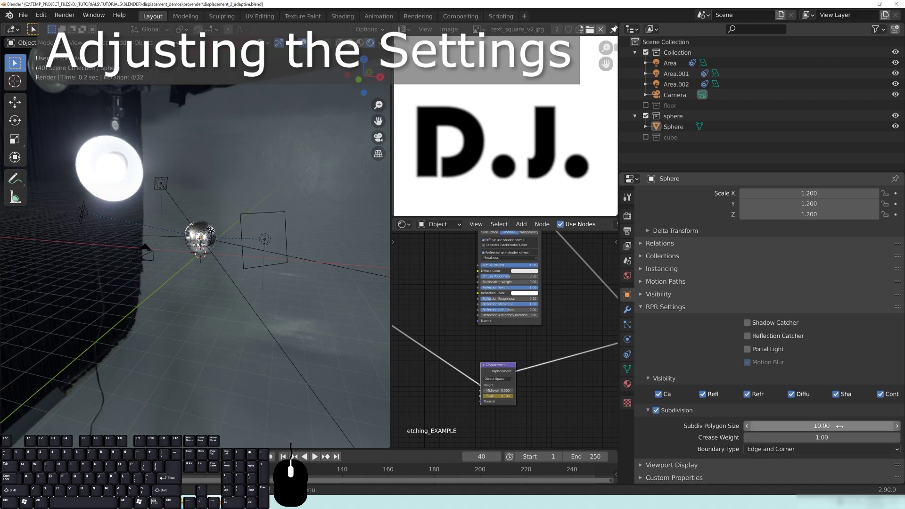
pyautogui.scroll(8, 217, 257)
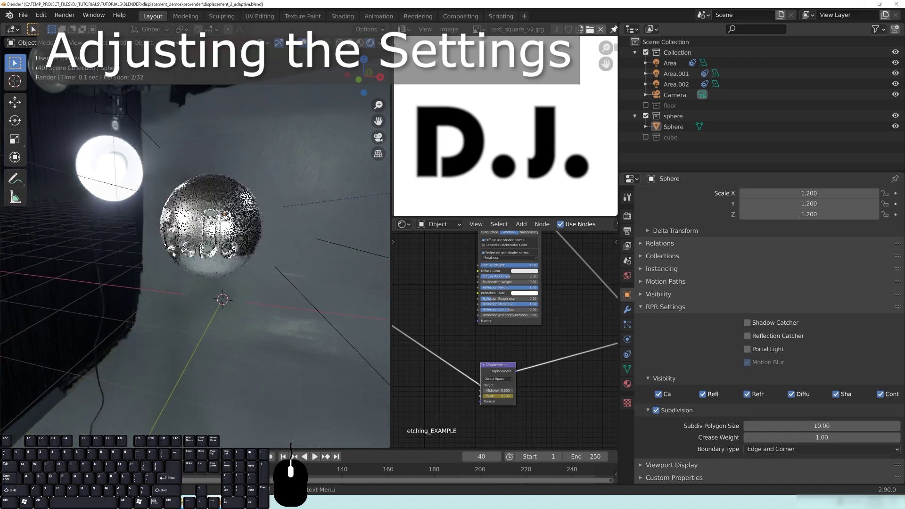
pyautogui.scroll(5, 209, 254)
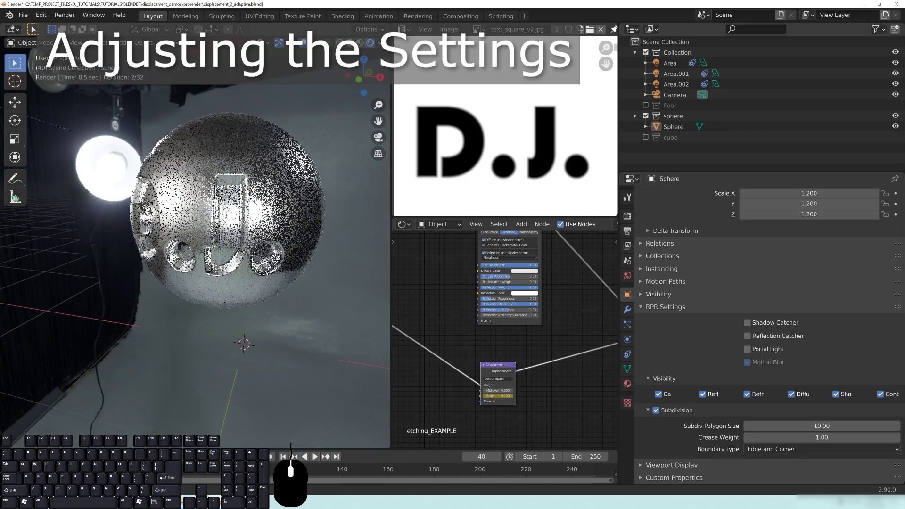
pyautogui.scroll(-10, 209, 255)
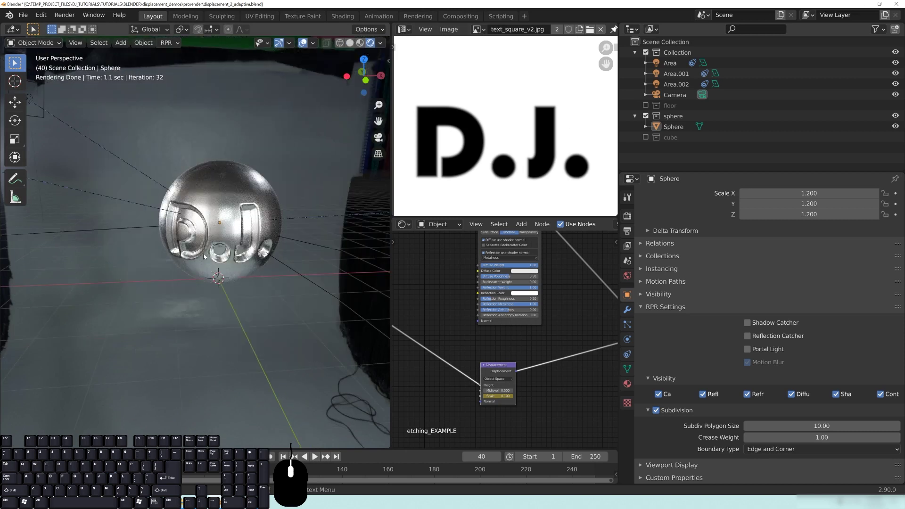
pyautogui.scroll(-3, 240, 267)
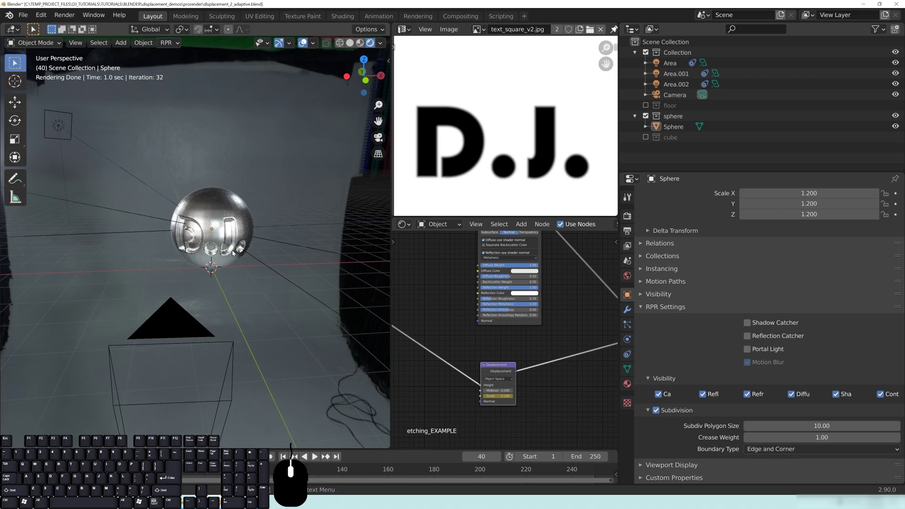
pyautogui.scroll(5, 234, 253)
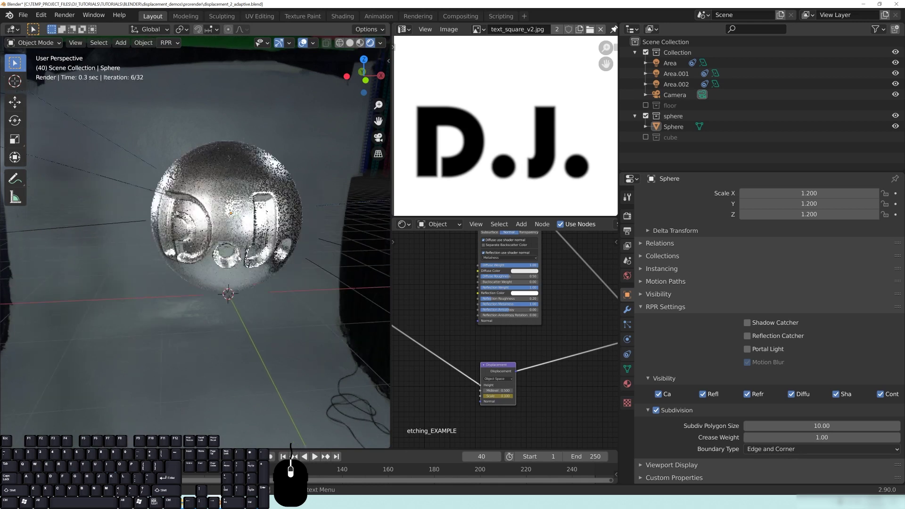
pyautogui.scroll(3, 239, 259)
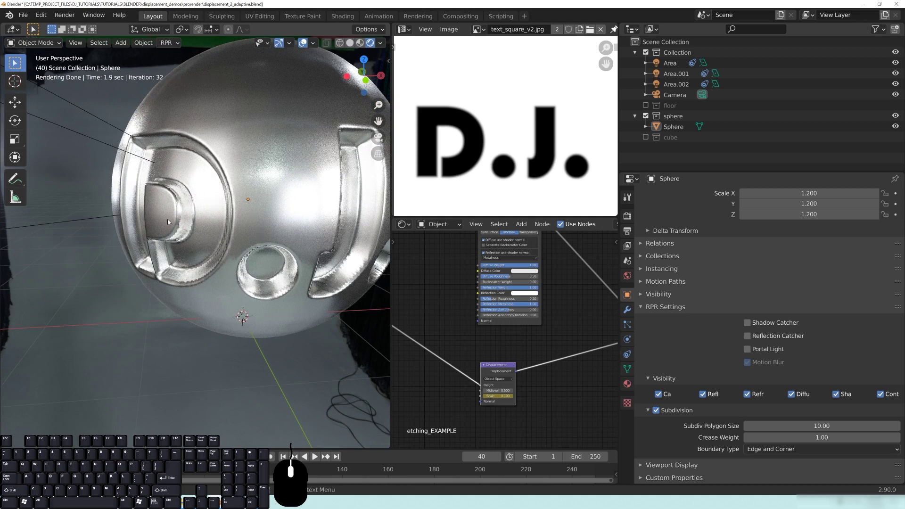
# Try Subdiv Polygon Sizes of 2.0 and then 50.
pyautogui.click(802, 426)
pyautogui.write('2.0')
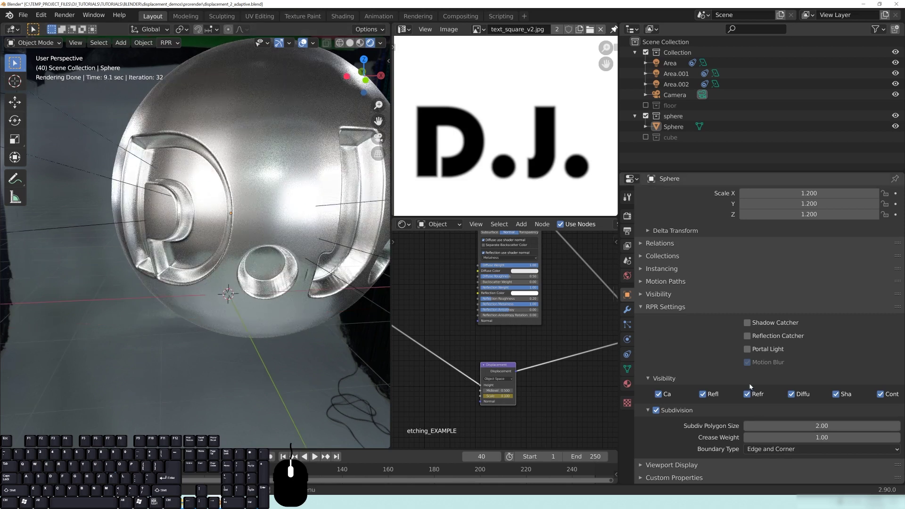
pyautogui.click(821, 426)
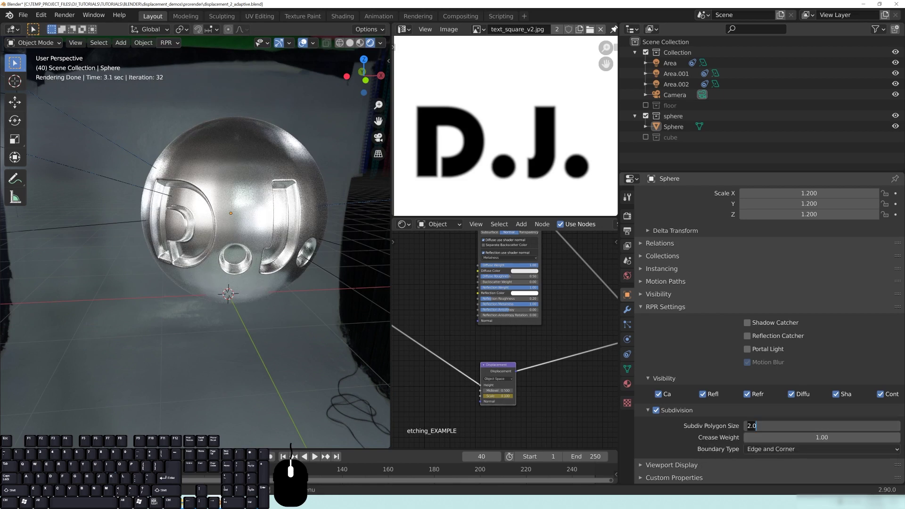
pyautogui.write('50')
pyautogui.press('Return')
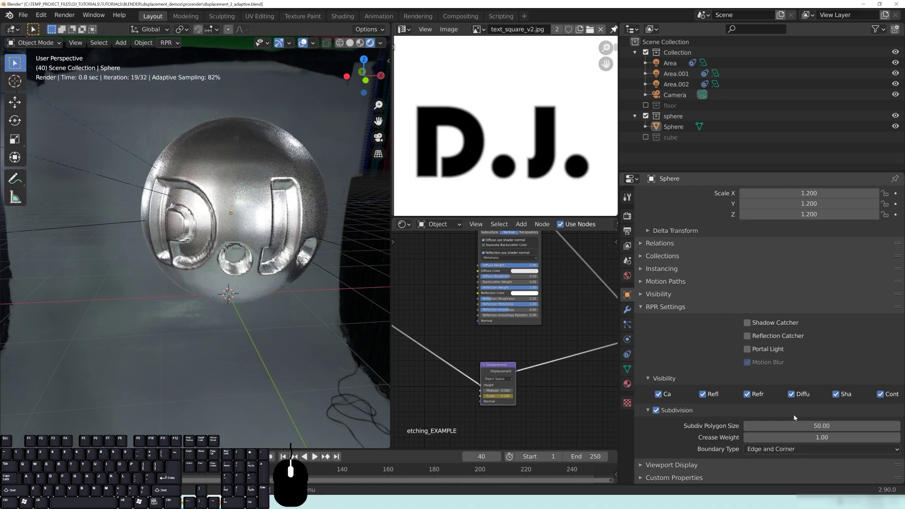
# Orbit around the sphere, then settle the Subdiv Polygon Size at 1.00.
pyautogui.moveTo(343, 314); pyautogui.dragTo(277, 304, button='middle')
pyautogui.scroll(5, 234, 291)
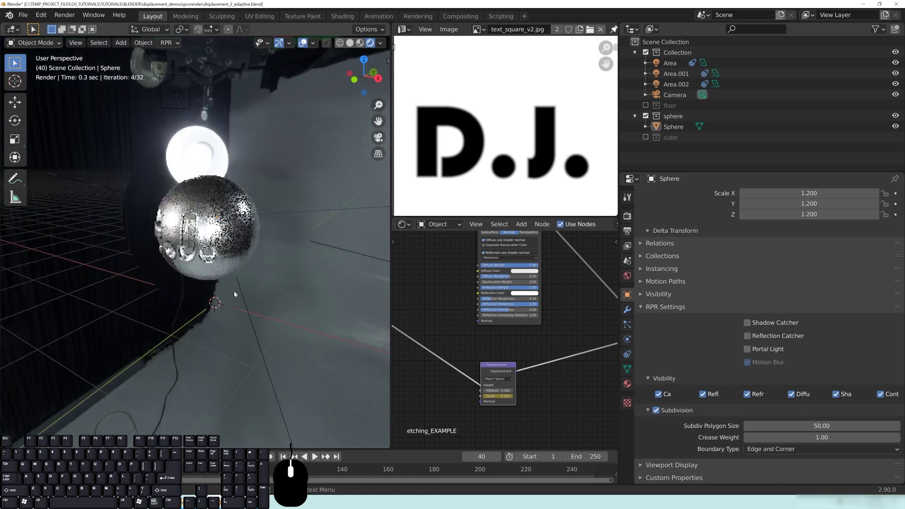
pyautogui.scroll(6, 234, 291)
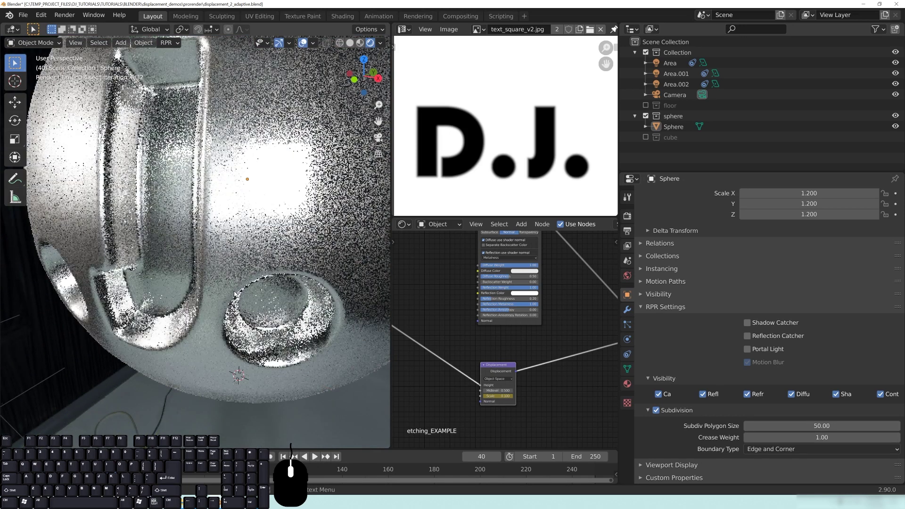
pyautogui.scroll(-10, 235, 294)
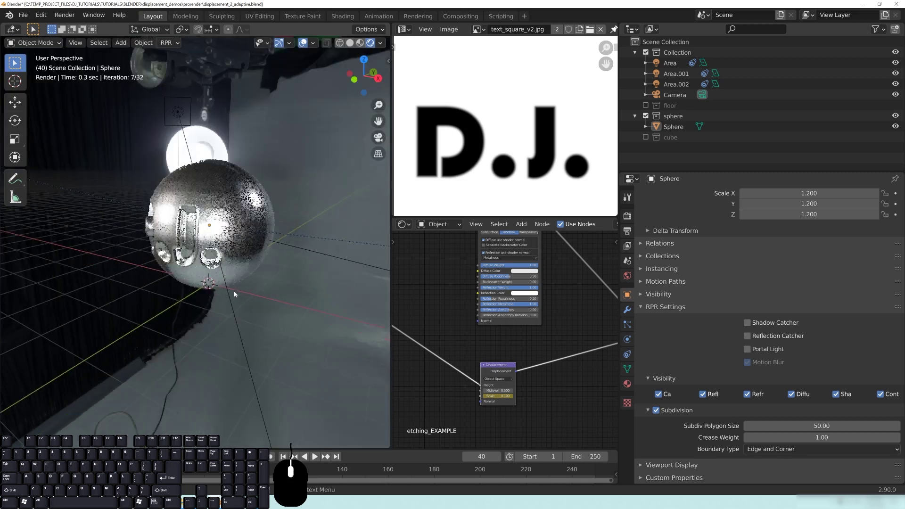
pyautogui.click(822, 426)
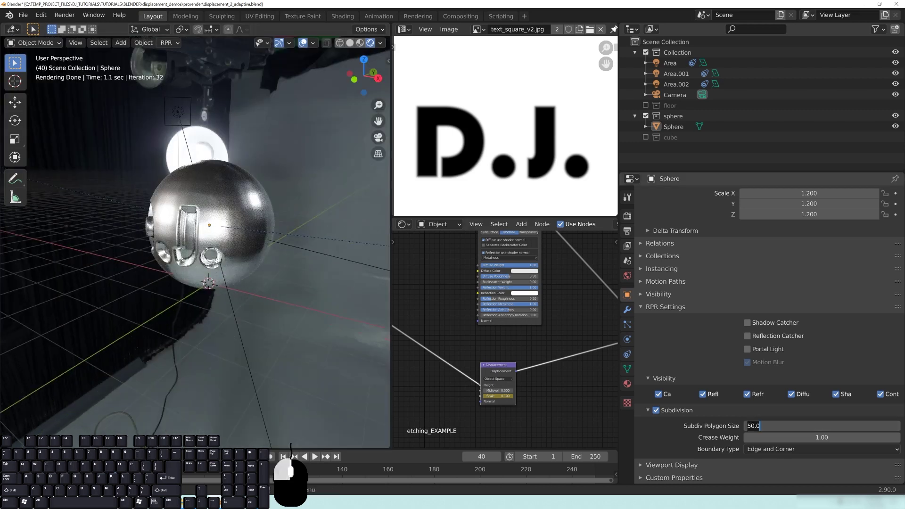
pyautogui.write('1.0')
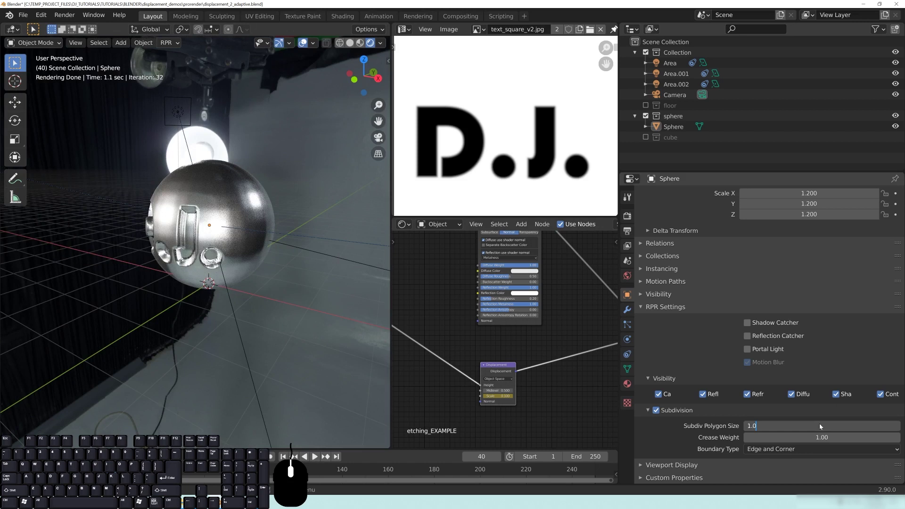
pyautogui.press('Return')
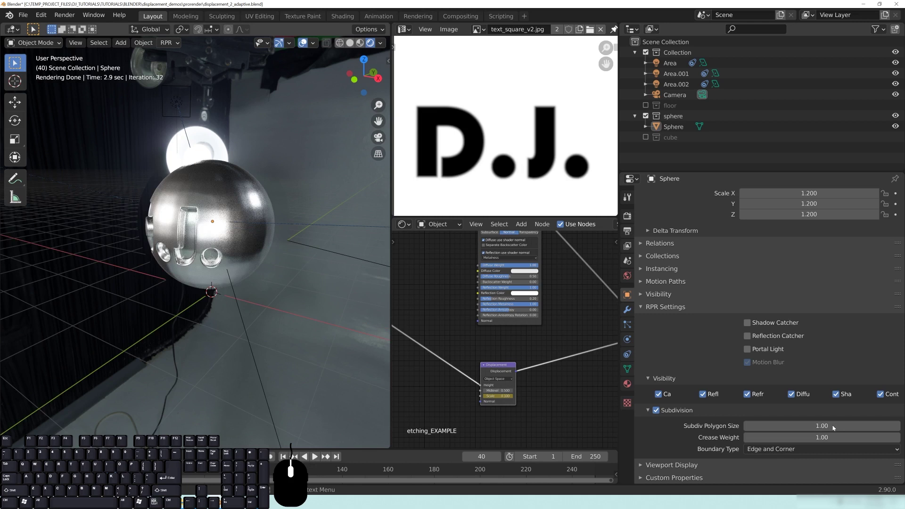
# Reset Crease Weight to 0.00, keep Edge and Corner boundary type, and enter edit mode.
pyautogui.click(251, 86)
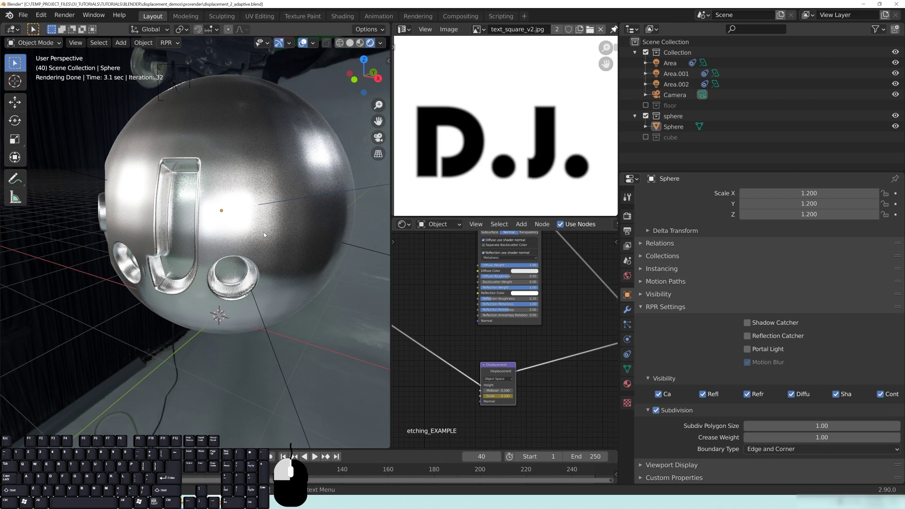
pyautogui.click(815, 450)
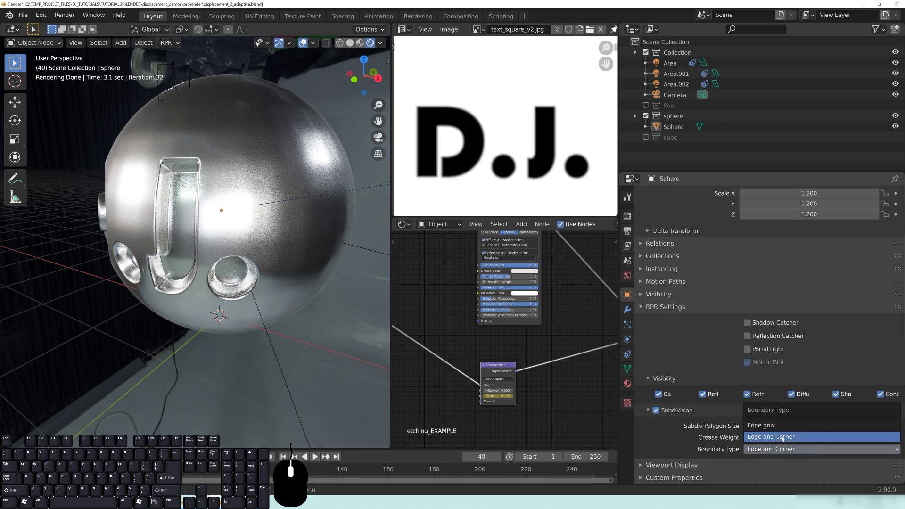
pyautogui.click(305, 174)
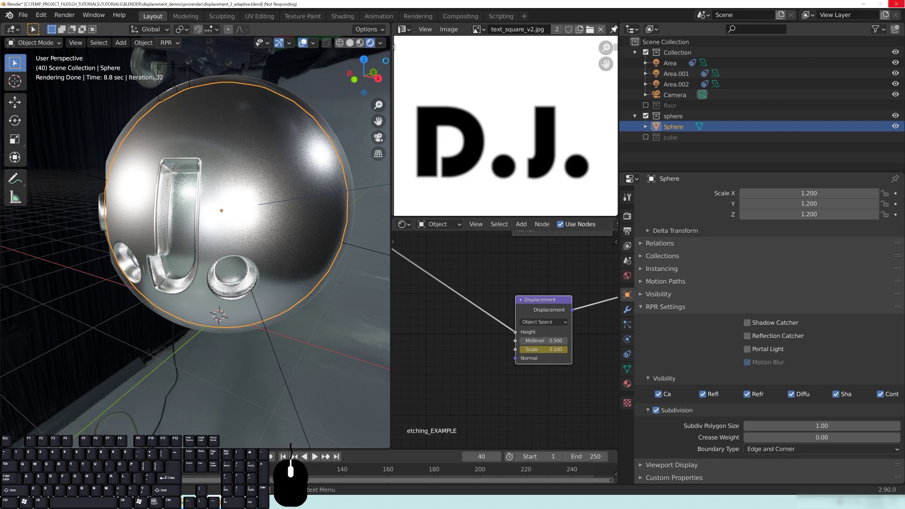
pyautogui.press('Tab')
pyautogui.press('n')
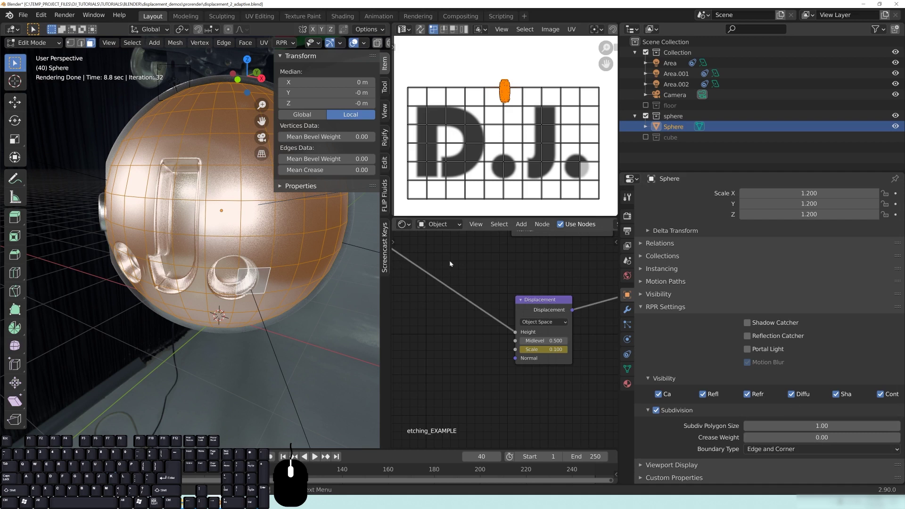
pyautogui.press('n')
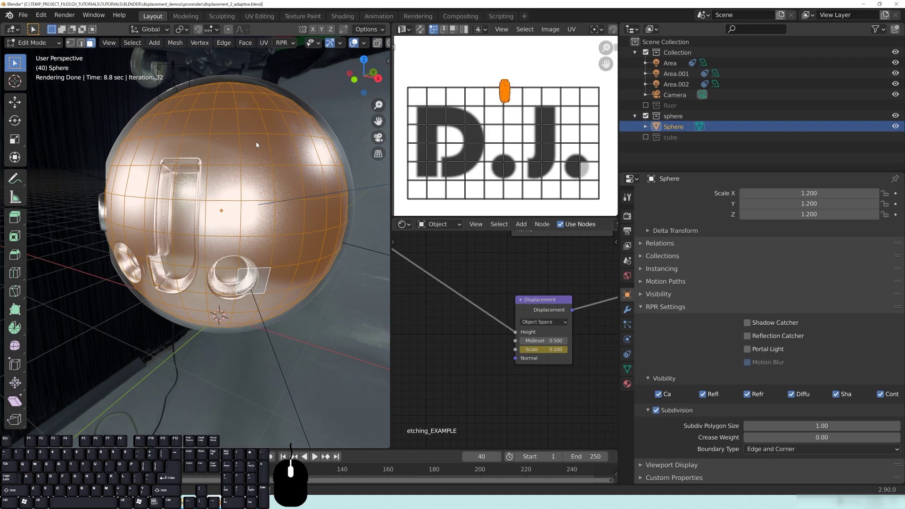
pyautogui.press('Tab')
pyautogui.moveTo(557, 387); pyautogui.dragTo(539, 385, button='middle')
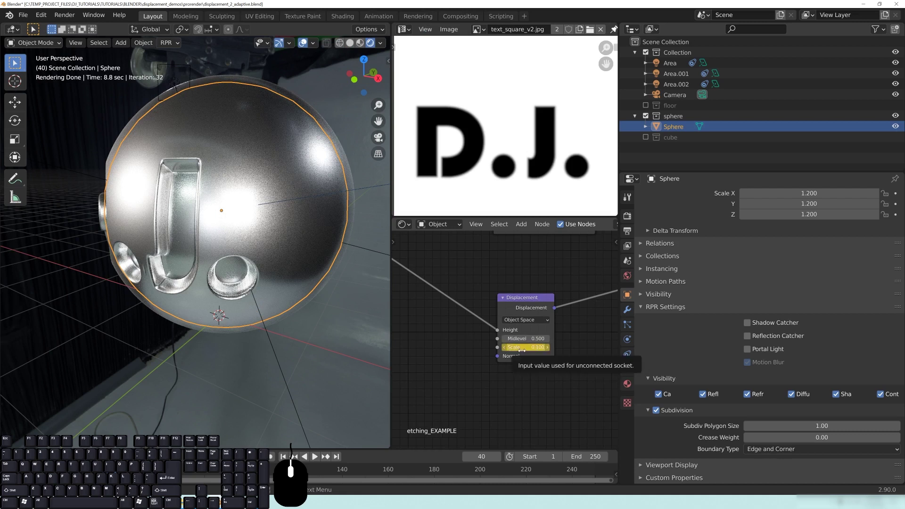
pyautogui.click(522, 350)
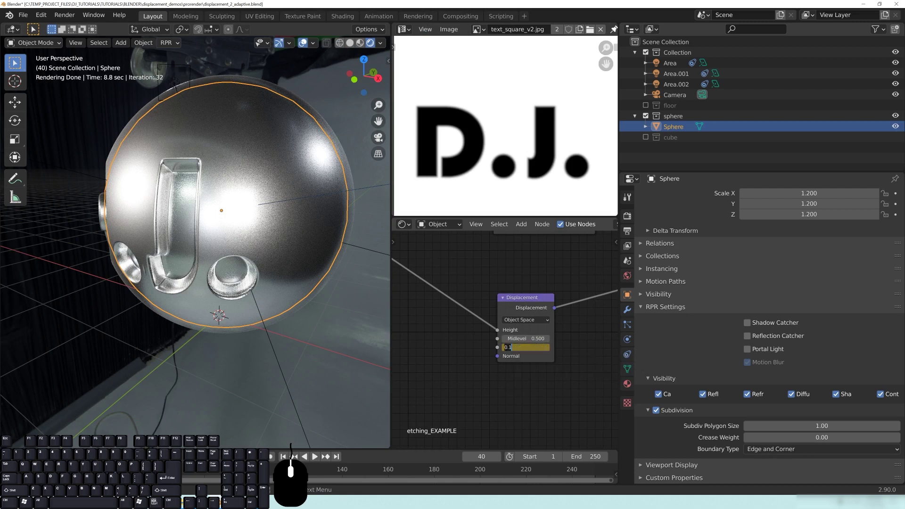
# Set the Displacement node Scale to 0.210, add a Deform > Displace modifier, and view in solid shading.
pyautogui.write('.21')
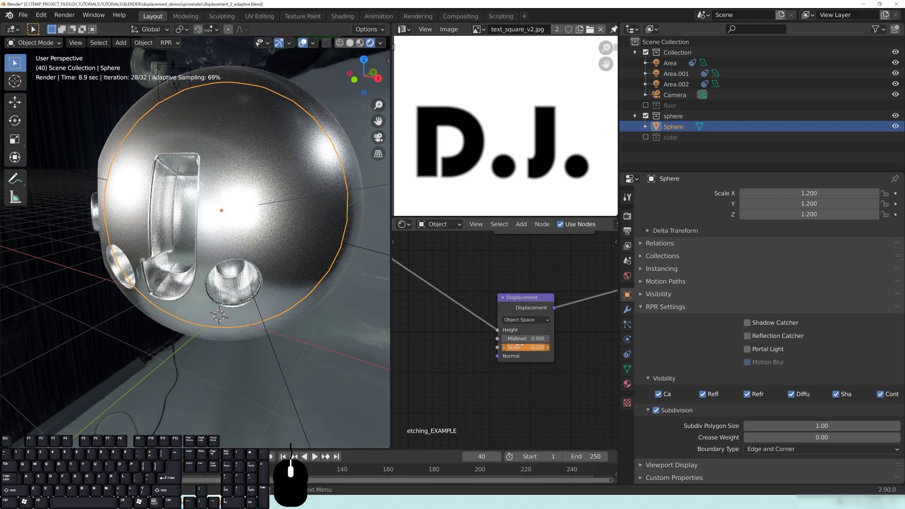
pyautogui.click(627, 309)
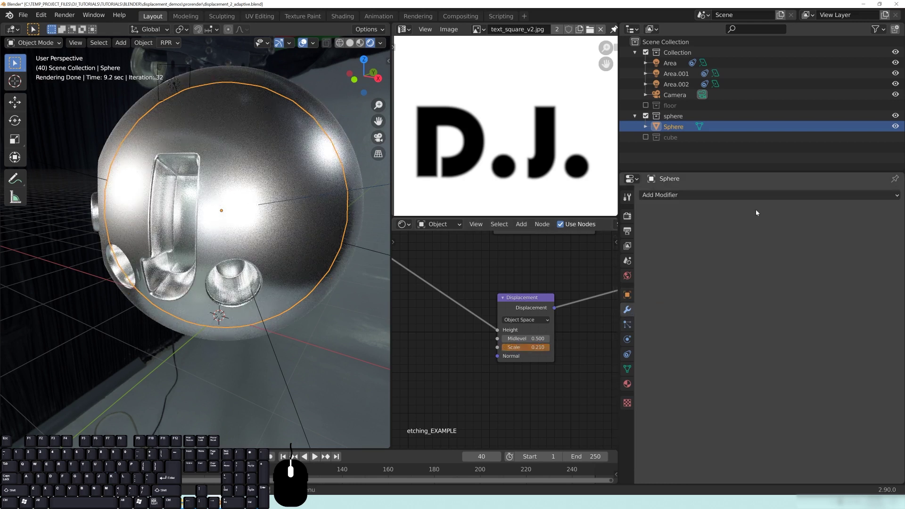
pyautogui.click(701, 195)
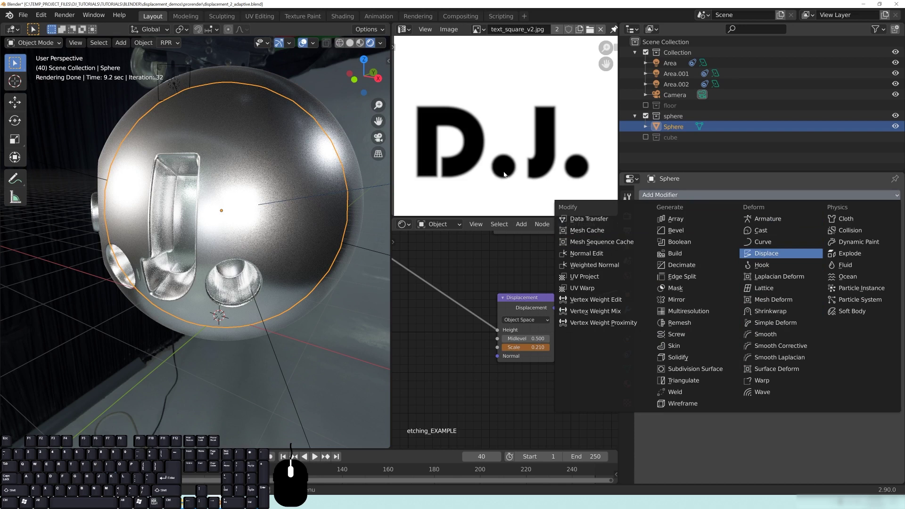
pyautogui.click(766, 254)
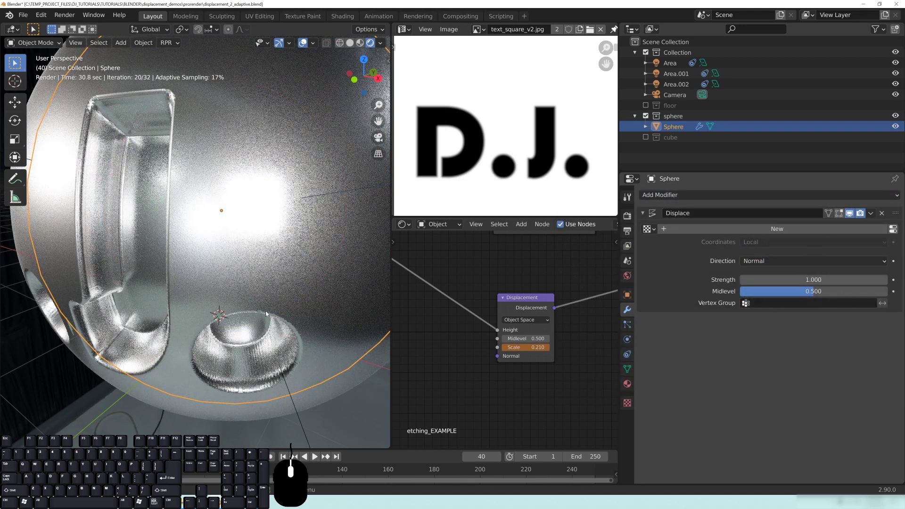
pyautogui.scroll(-3, 264, 293)
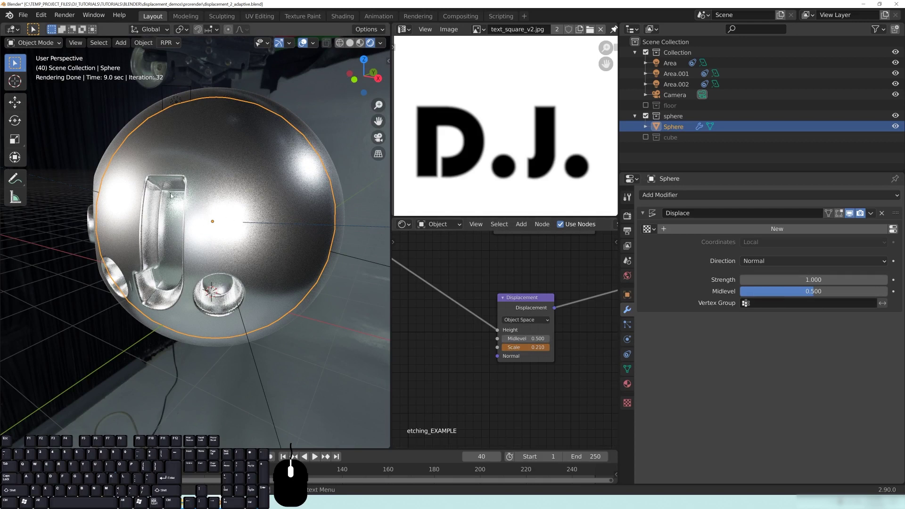
pyautogui.click(350, 43)
# Delete the sphere's Displace modifier and return to its Object RPR settings.
pyautogui.moveTo(523, 309); pyautogui.dragTo(521, 311)
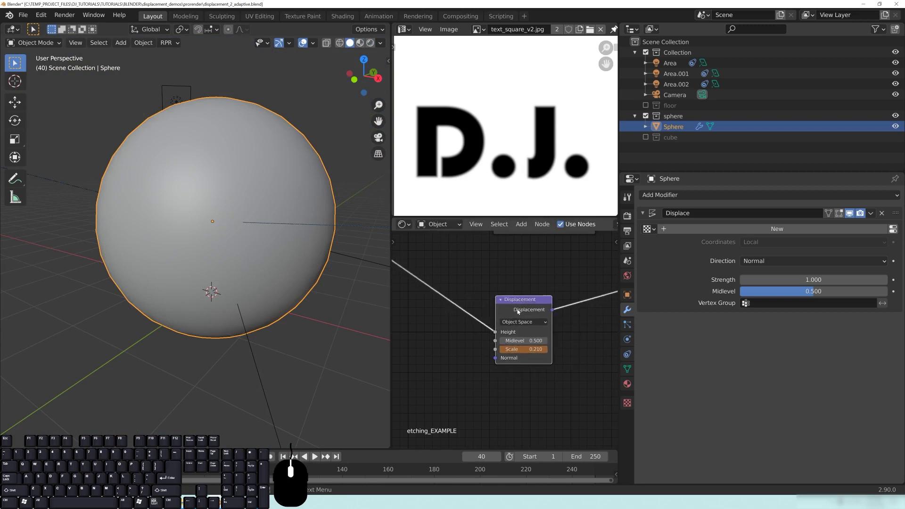
pyautogui.click(883, 214)
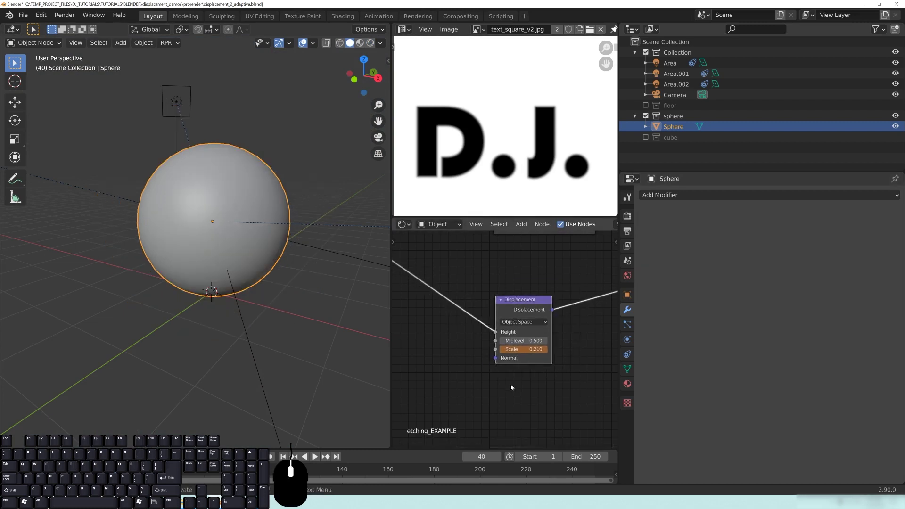
pyautogui.moveTo(403, 332); pyautogui.dragTo(422, 337, button='middle')
pyautogui.click(627, 295)
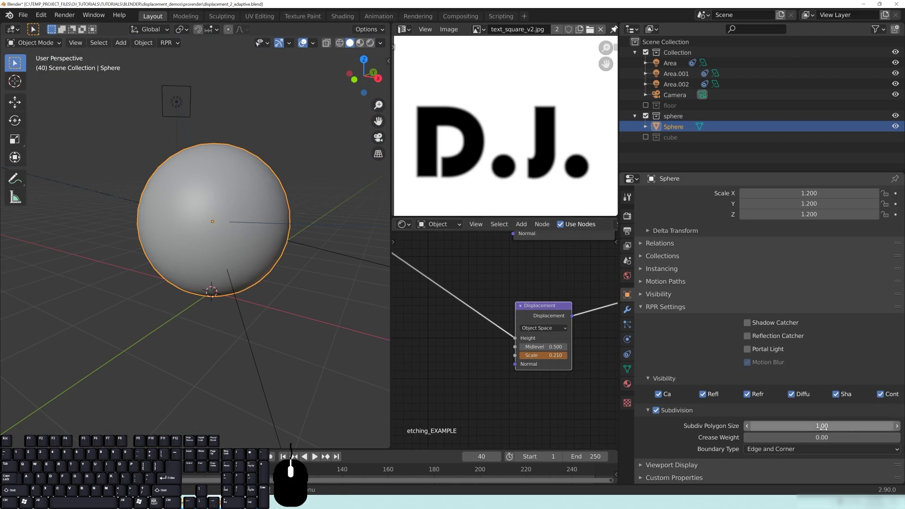
pyautogui.click(580, 371)
# Bring the Material Output node into view and show the RPR render quality levels.
pyautogui.scroll(-4, 557, 319)
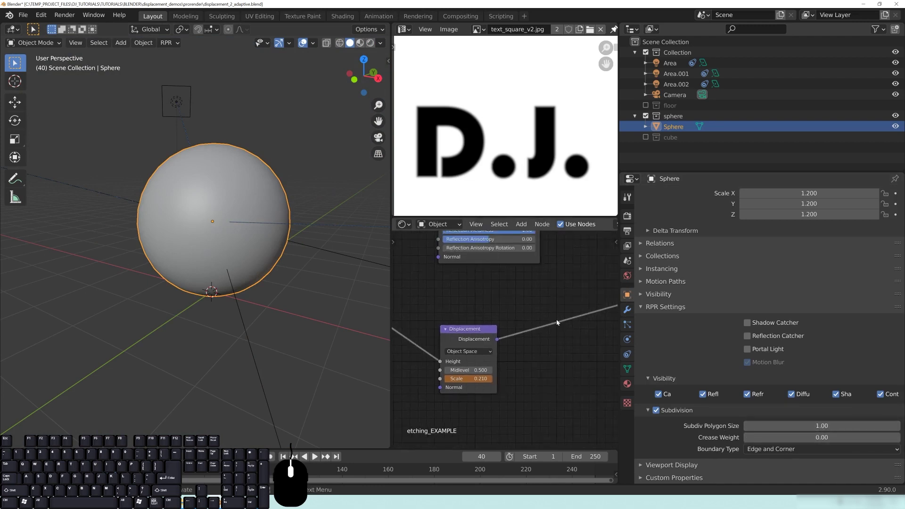
pyautogui.moveTo(554, 287); pyautogui.dragTo(481, 339, button='middle')
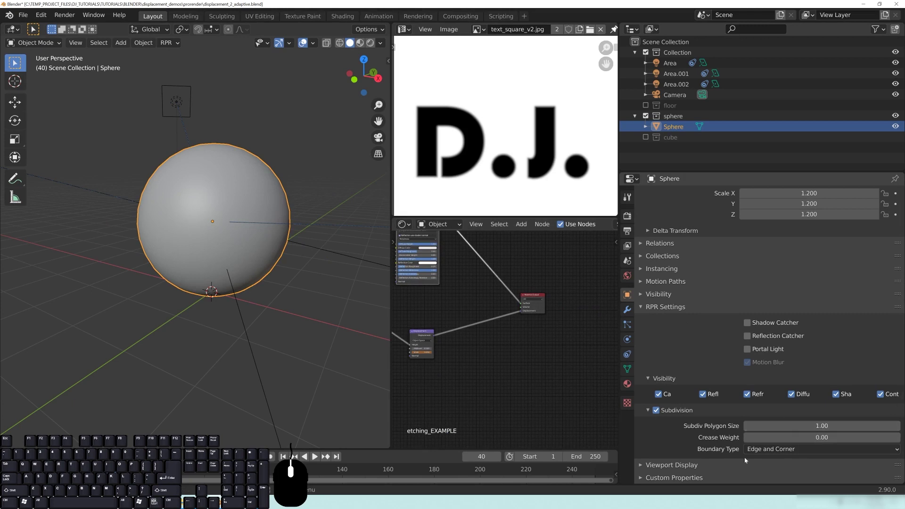
pyautogui.click(167, 43)
pyautogui.click(173, 64)
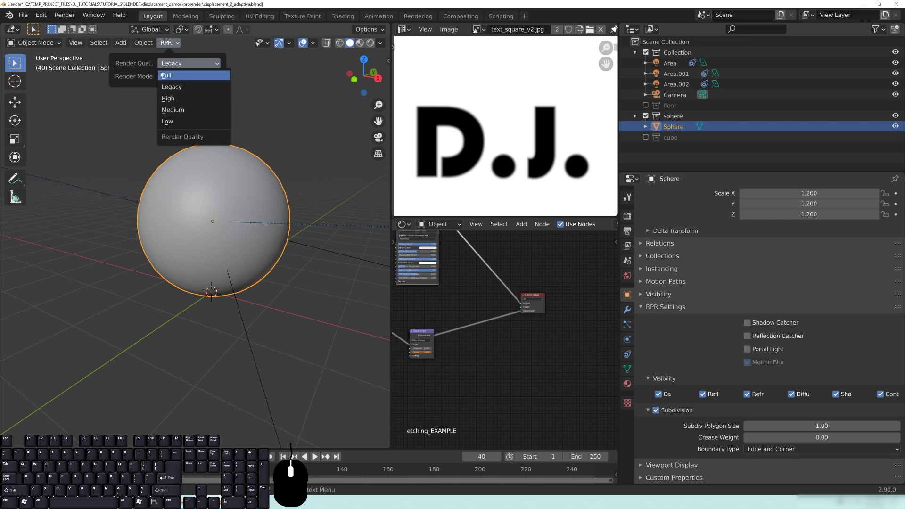
# Switch RPR render quality from Legacy to Full, then lower Subdivision Level from 5.
pyautogui.click(194, 76)
pyautogui.click(188, 63)
pyautogui.click(178, 65)
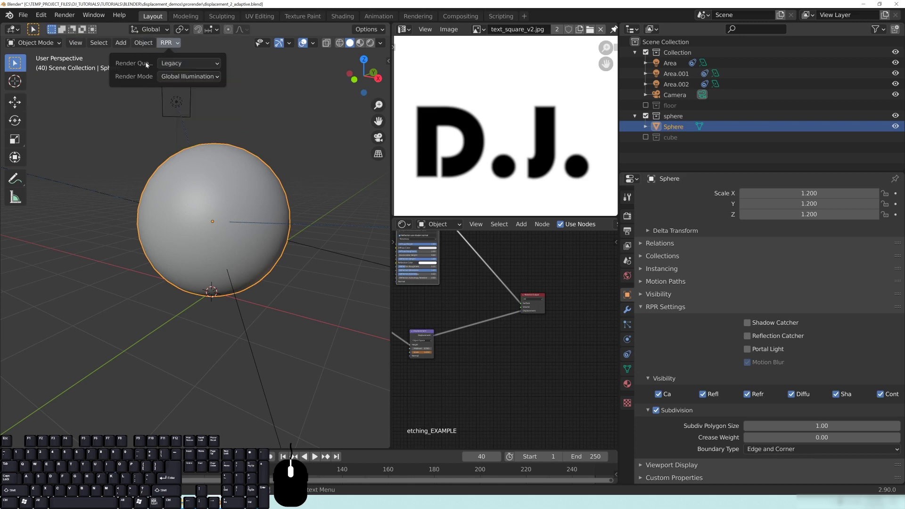
pyautogui.click(194, 63)
pyautogui.click(172, 76)
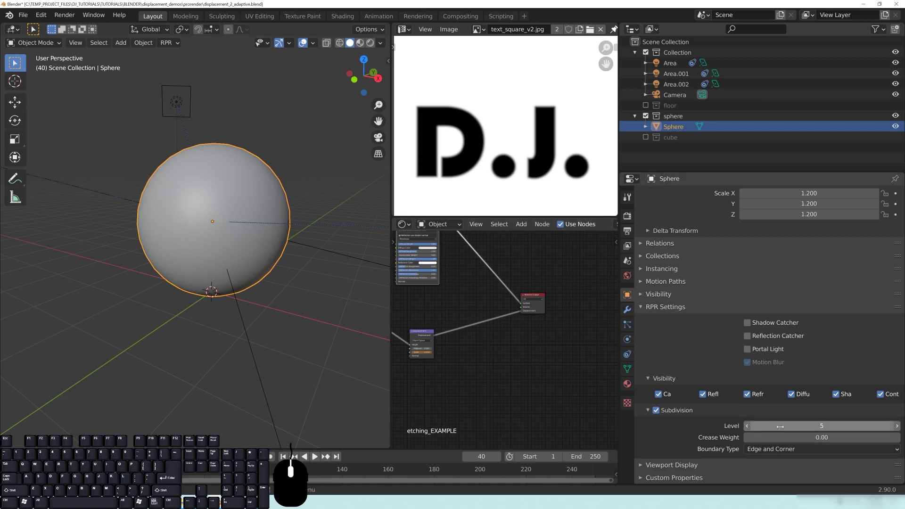
pyautogui.click(747, 426)
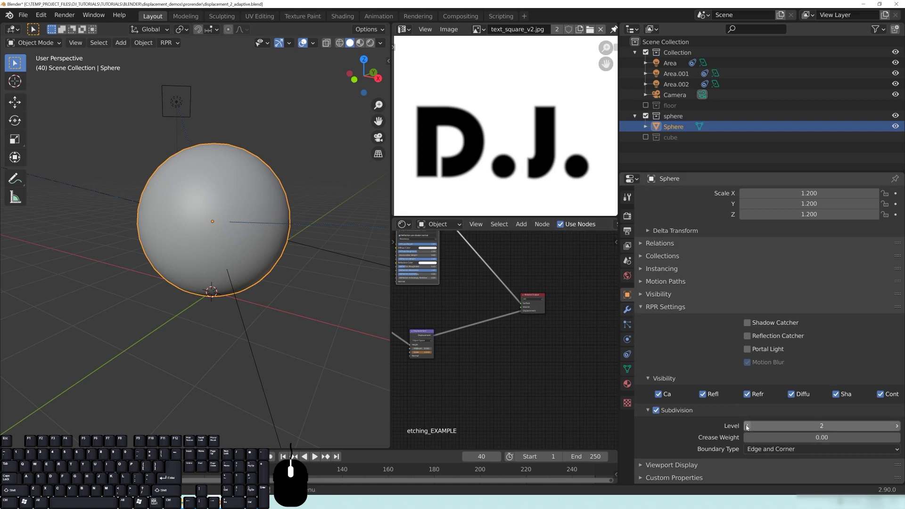
# Preview the sphere in Rendered shading, orbit slightly, and hide viewport overlays.
pyautogui.press('z')
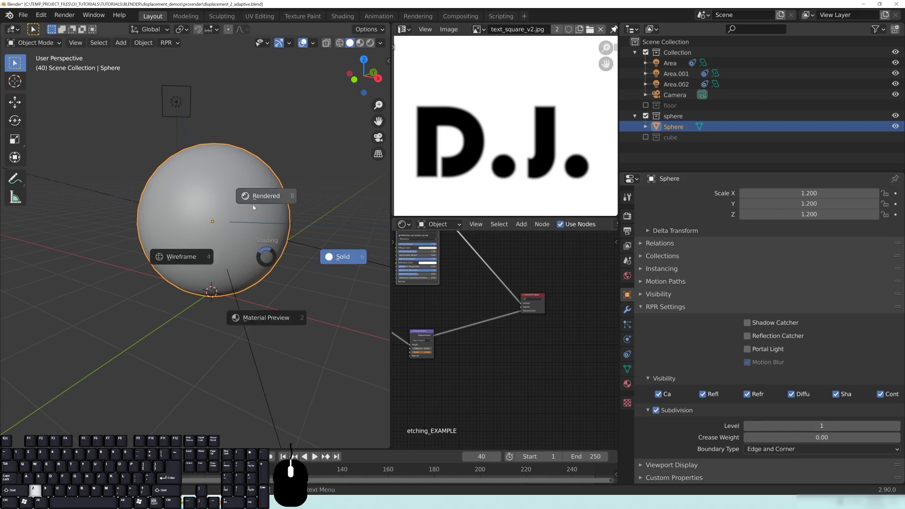
pyautogui.click(254, 202)
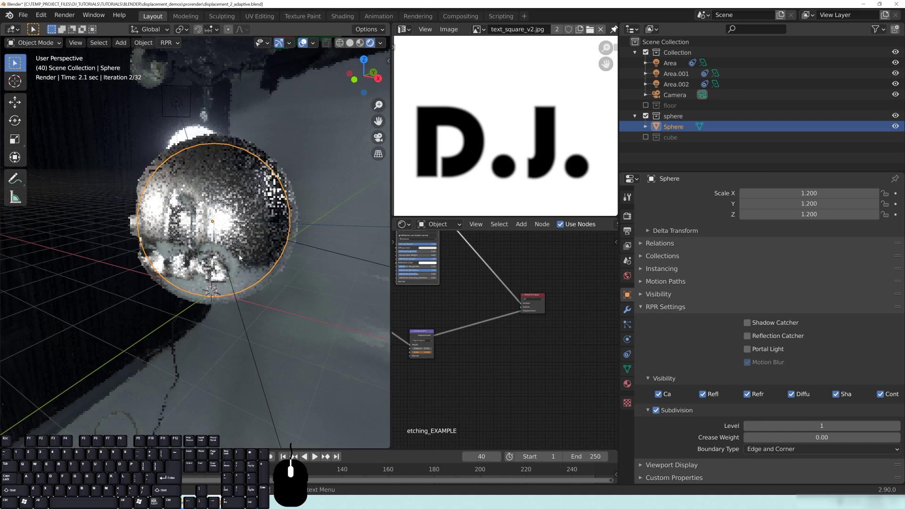
pyautogui.moveTo(241, 280)
pyautogui.mouseDown(button='middle')
pyautogui.moveTo(250, 281)
pyautogui.moveTo(241, 281)
pyautogui.mouseUp(button='middle')
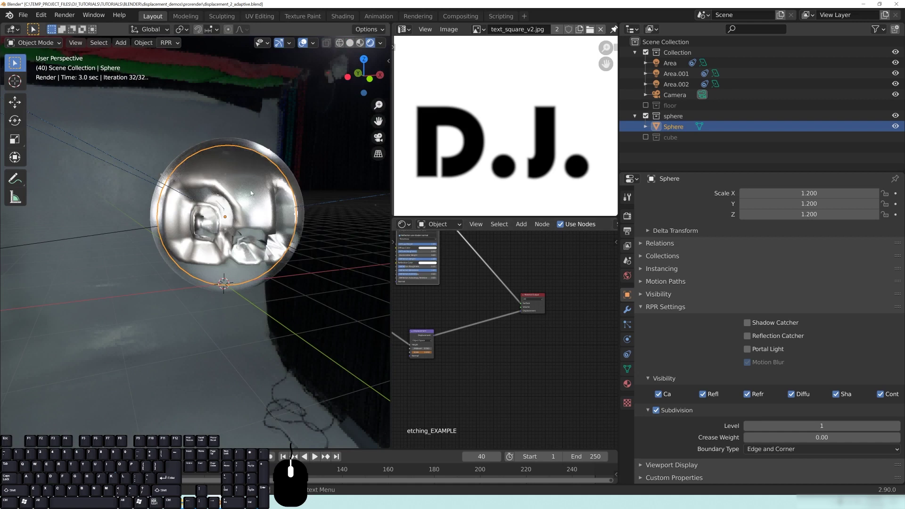
pyautogui.click(303, 43)
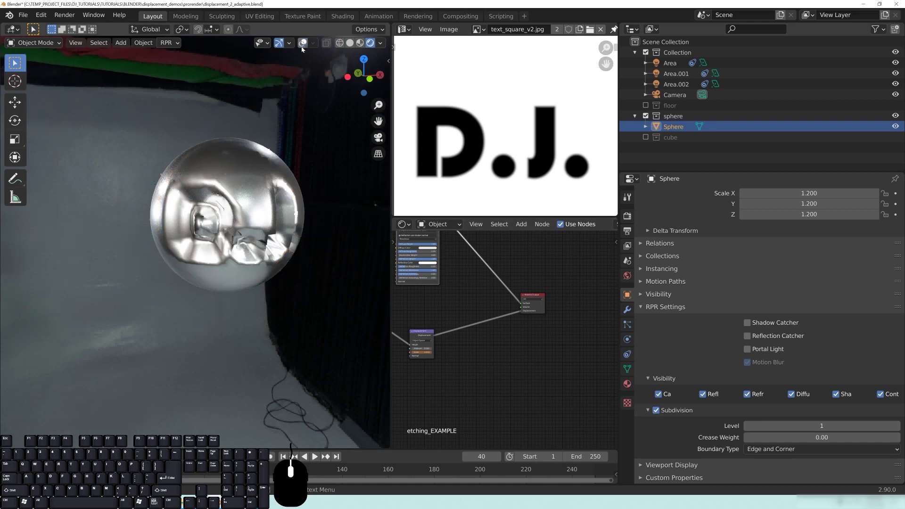
# Set Subdivision Level to 5 and refresh the render by toggling Solid and Rendered shading.
pyautogui.click(749, 426)
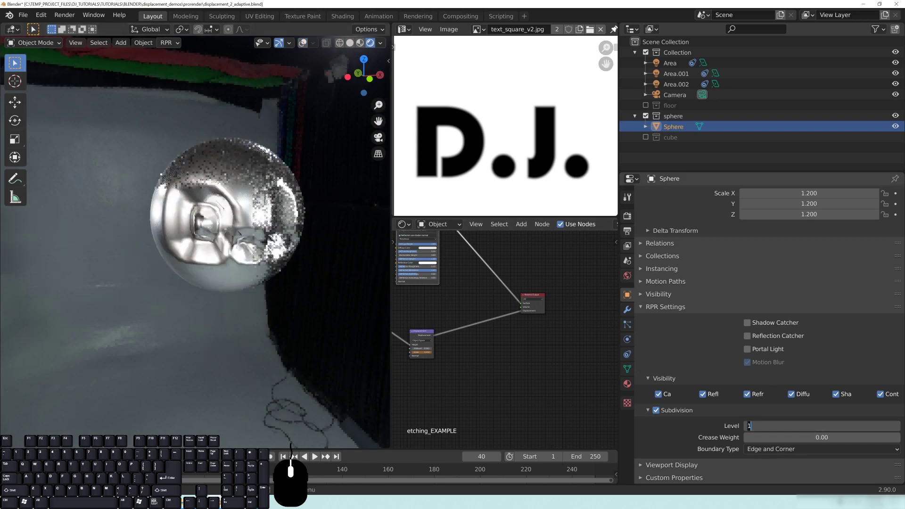
pyautogui.write('5')
pyautogui.press('Return')
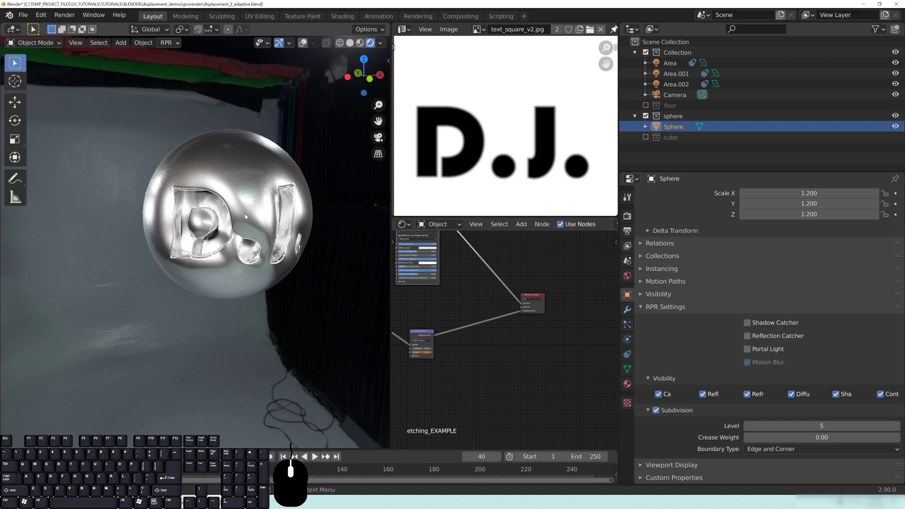
pyautogui.click(350, 43)
pyautogui.click(370, 43)
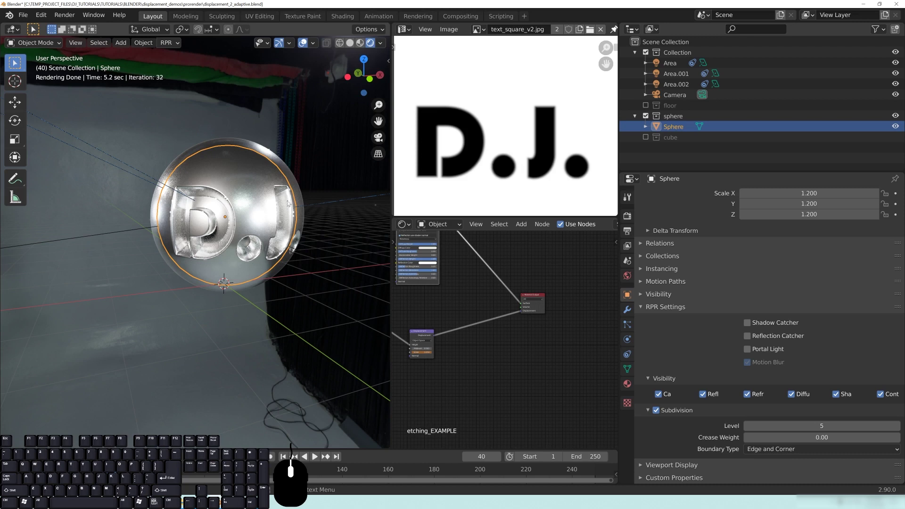
# Zoom into the node editor and play the displacement animation, stopping at frame 6.
pyautogui.scroll(3, 502, 370)
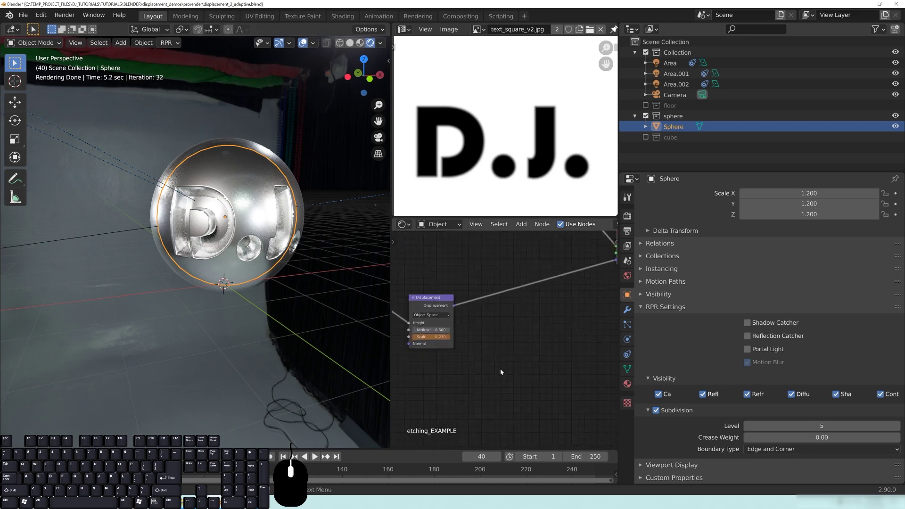
pyautogui.scroll(4, 500, 370)
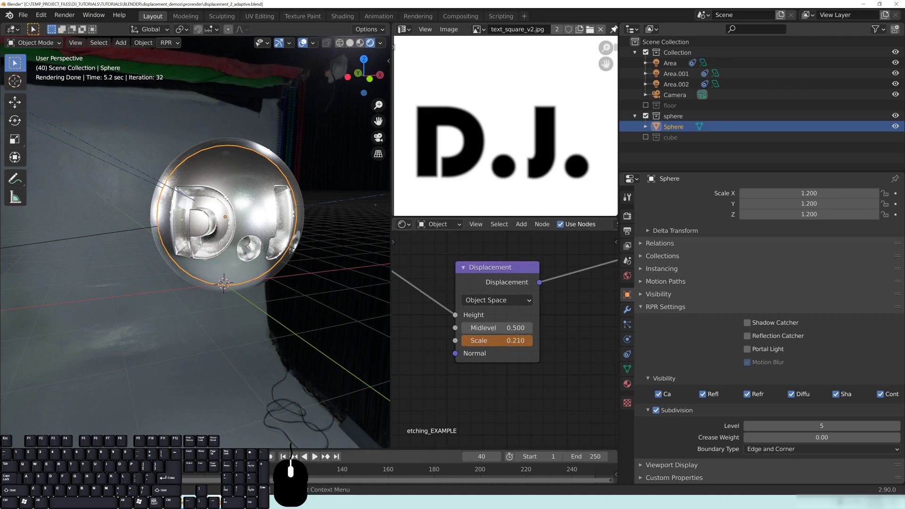
pyautogui.hotkey('shift', 'Left')
pyautogui.press('space')
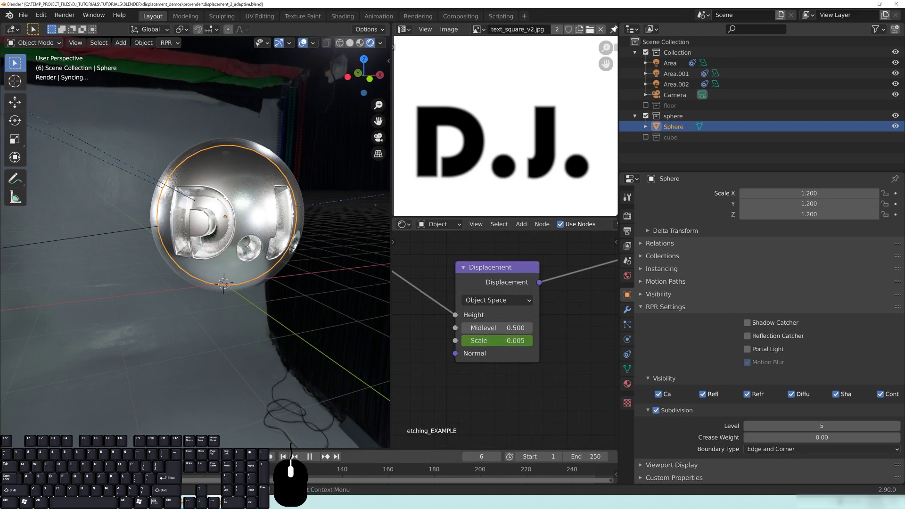
pyautogui.press('space')
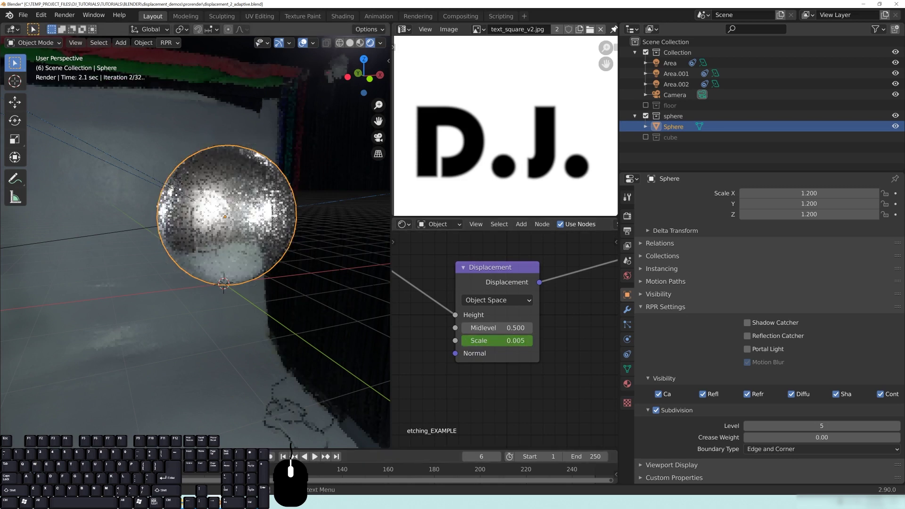
# Play on to frame 40 and reposition the Displacement node in the editor.
pyautogui.scroll(2, 244, 239)
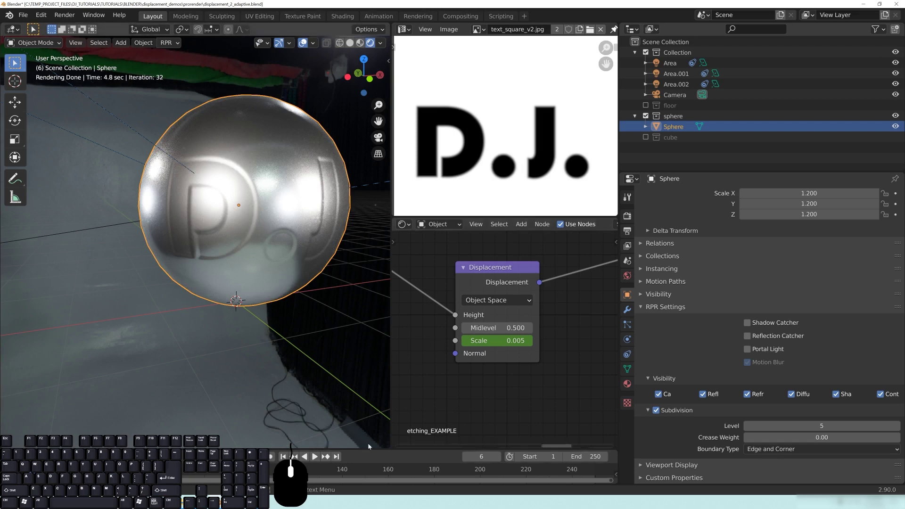
pyautogui.press('space')
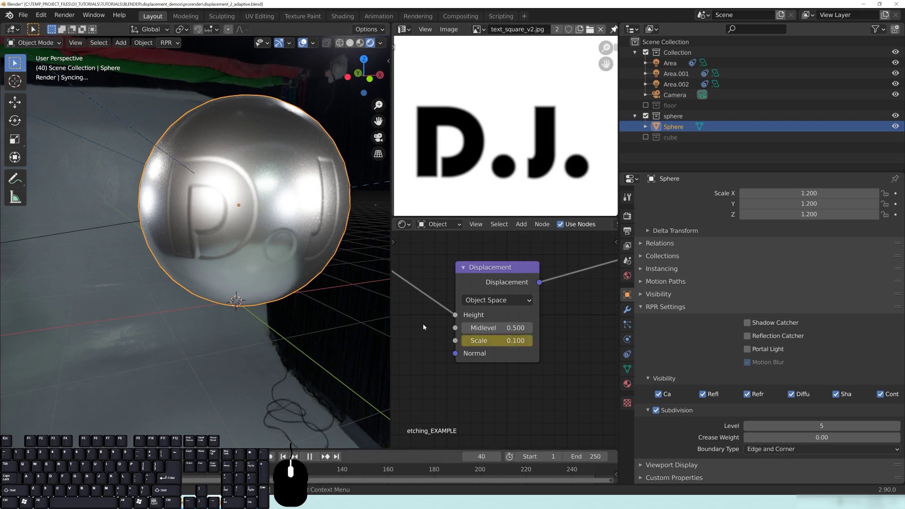
pyautogui.press('space')
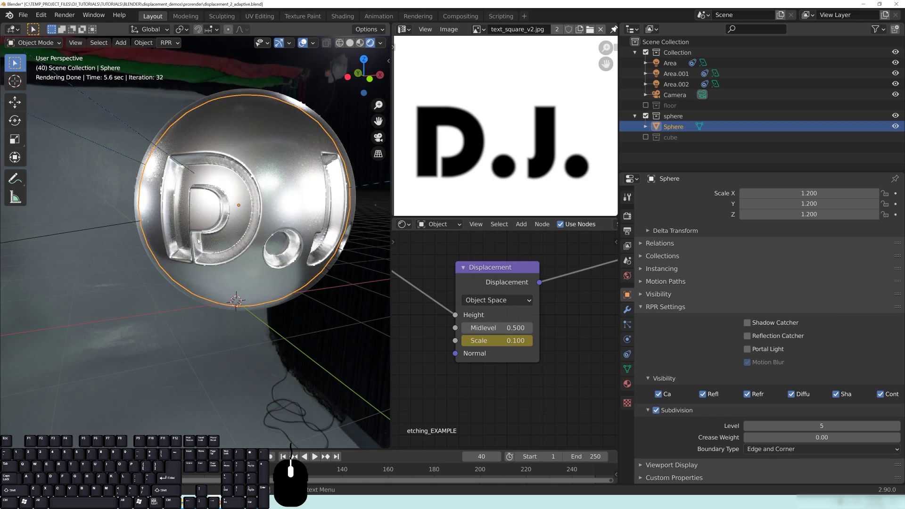
pyautogui.moveTo(484, 279); pyautogui.dragTo(493, 269)
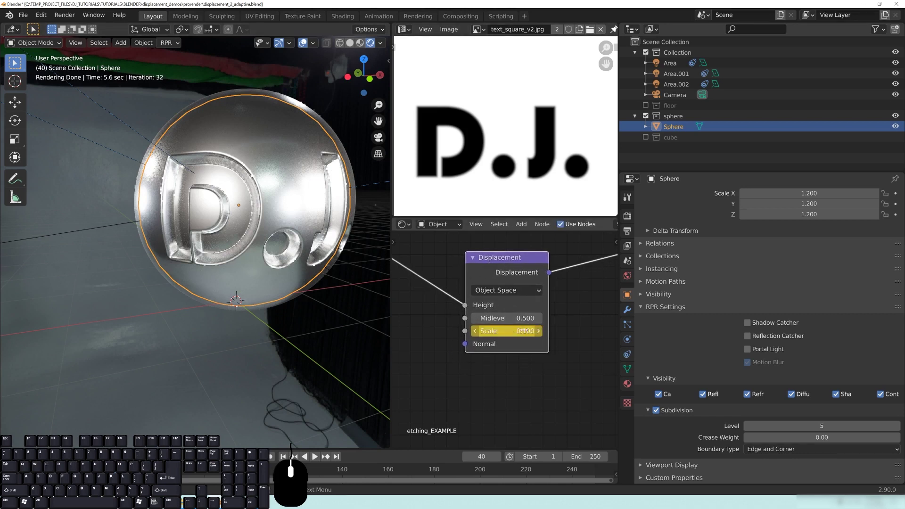
pyautogui.moveTo(563, 359); pyautogui.dragTo(540, 377, button='middle')
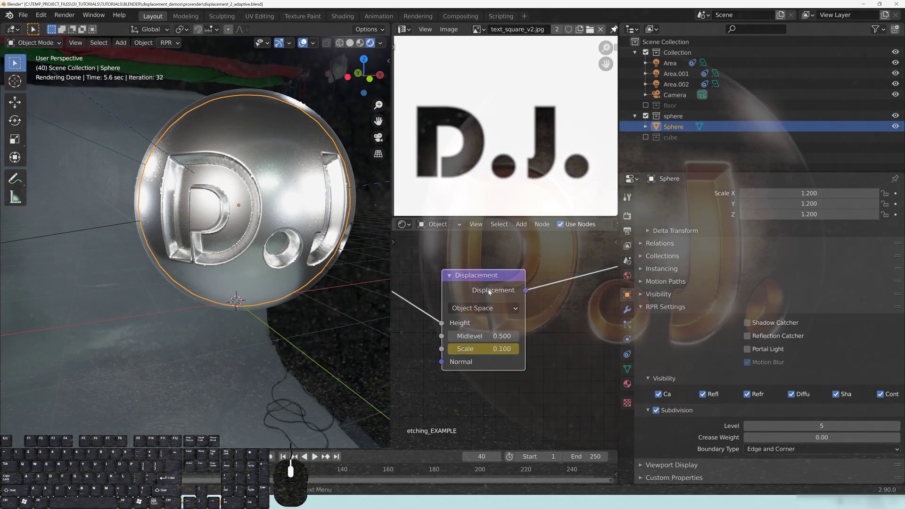